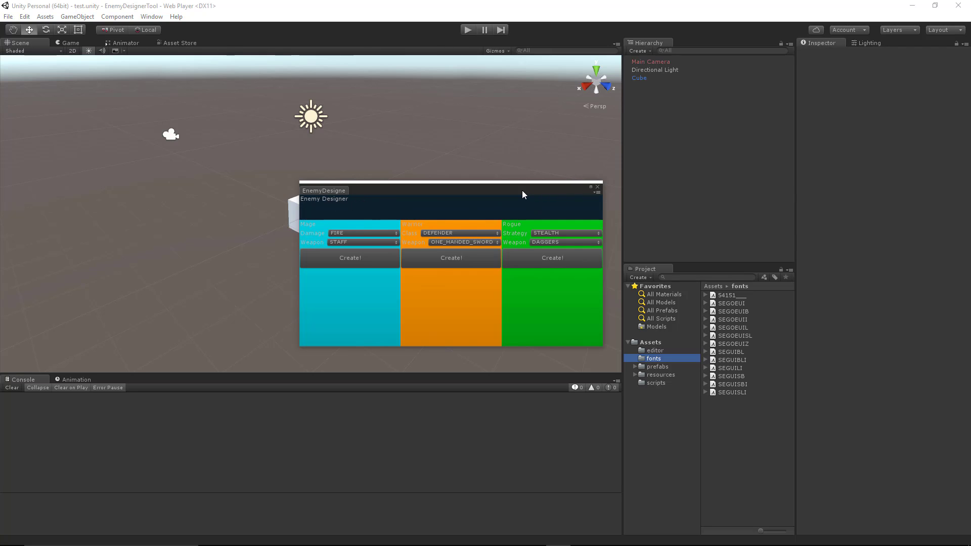
Drag the Enemy Designer window's tab a few pixels up and to the left
drag(522, 191, 520, 186)
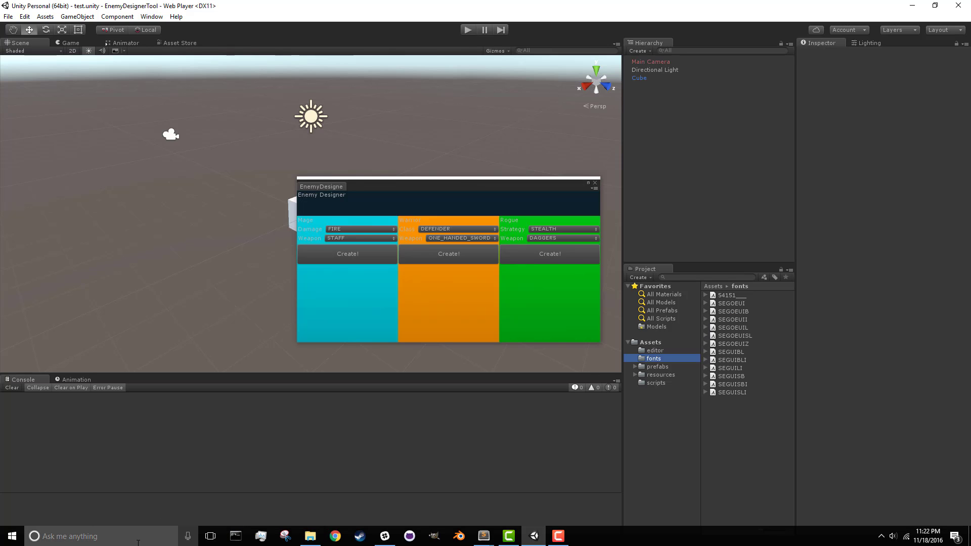
click(129, 538)
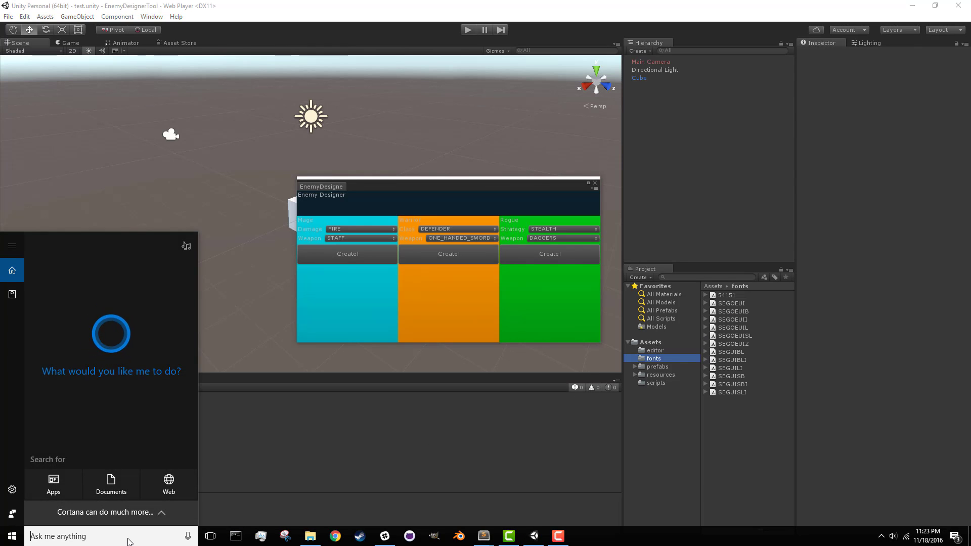
text(fonts)
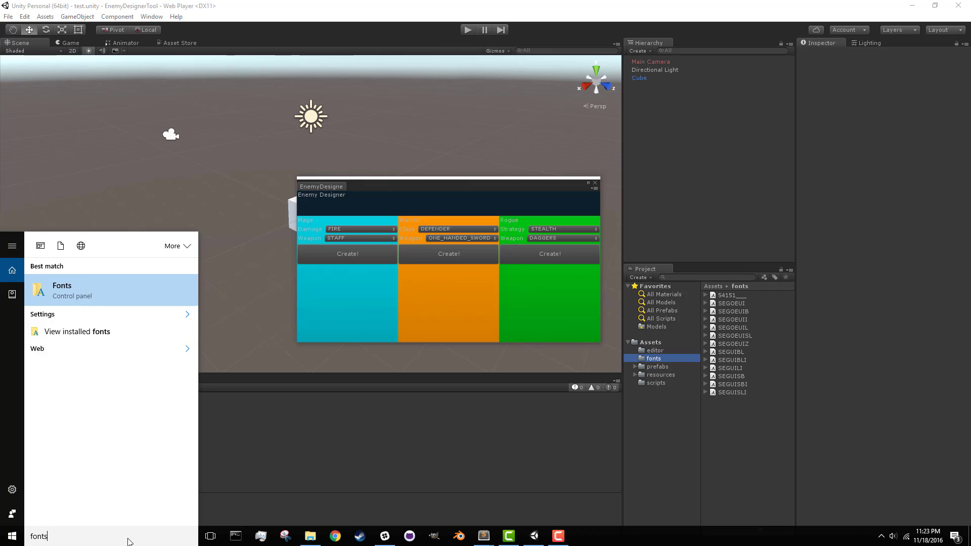
key(Return)
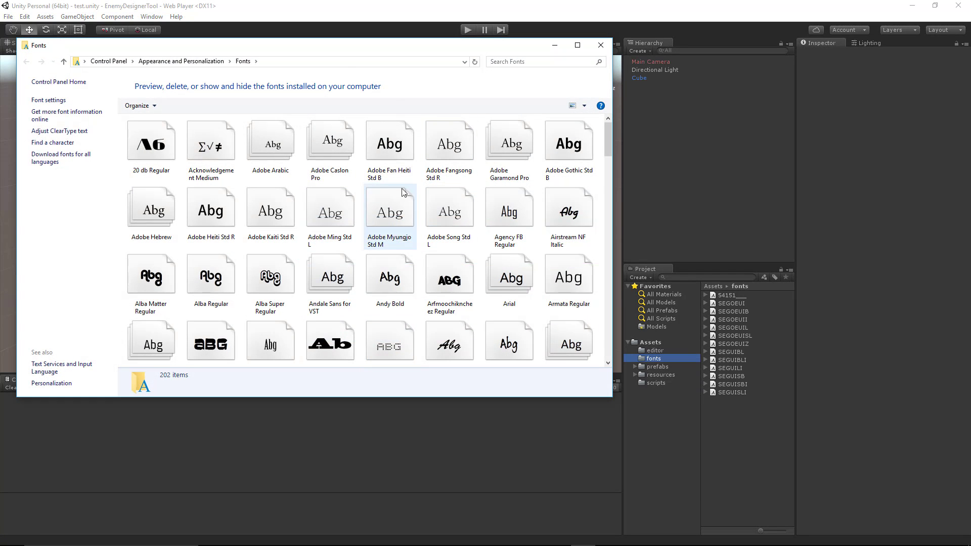
scroll(282, 225, down, 10)
scroll(317, 202, down, 5)
scroll(341, 234, up, 15)
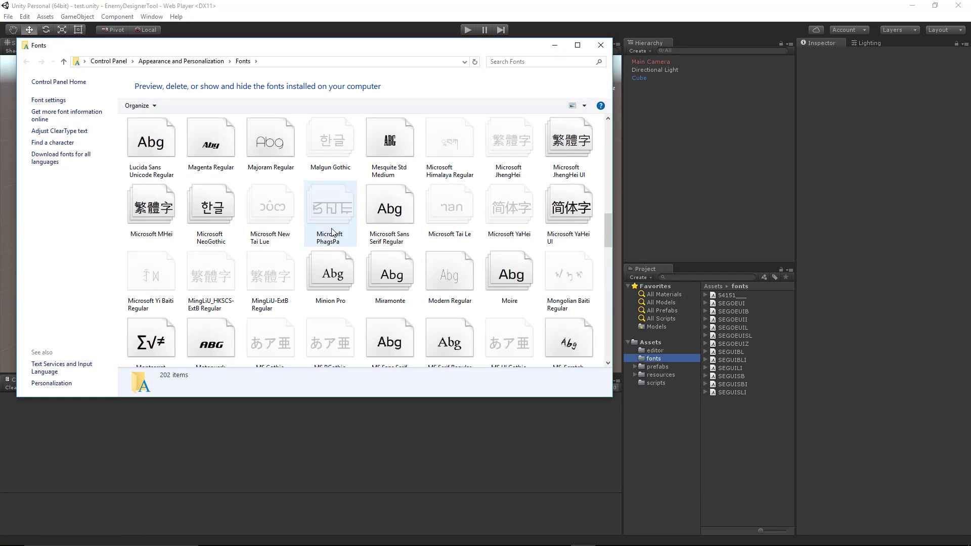
click(389, 205)
scroll(389, 205, down, 1)
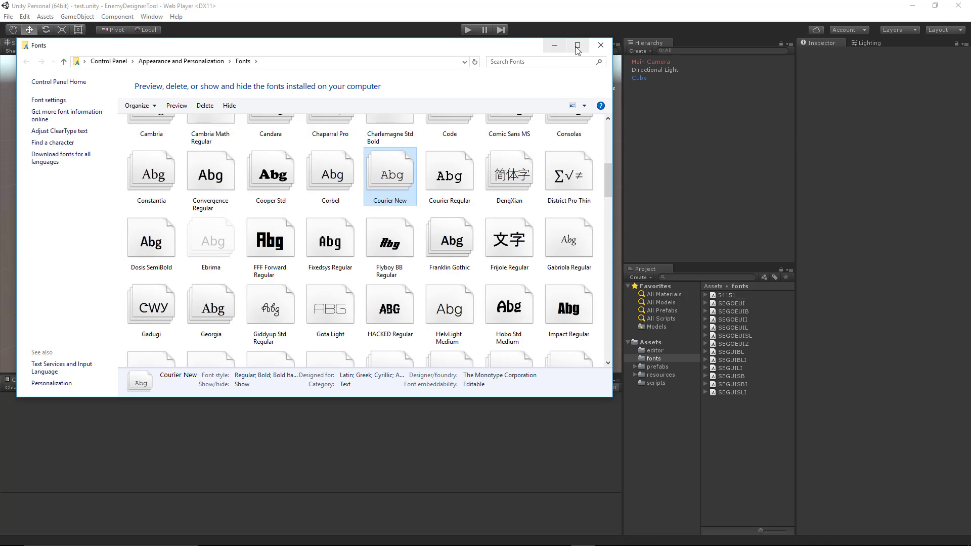
click(596, 49)
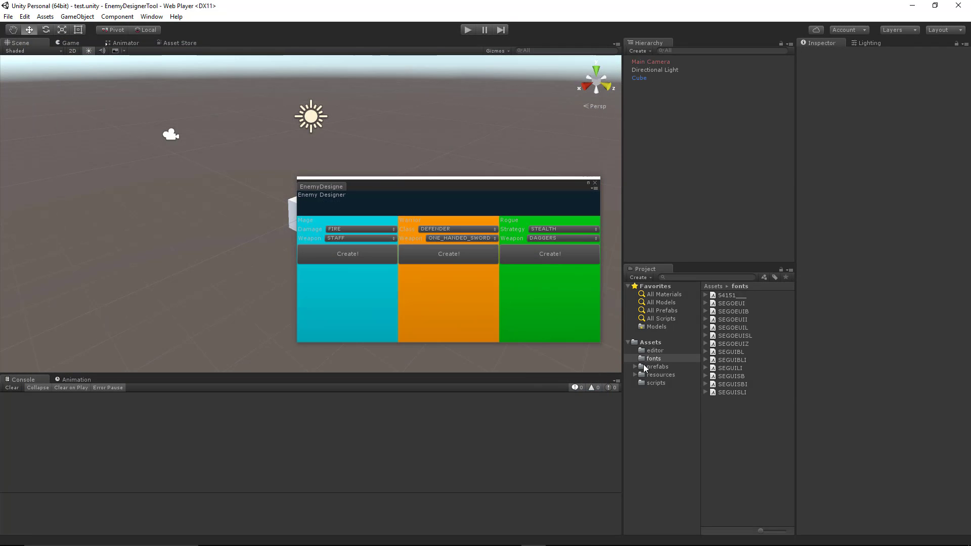
Create a GUI Skin asset named EnemyDesignerSkin in resources/guiStyles
click(634, 375)
click(663, 432)
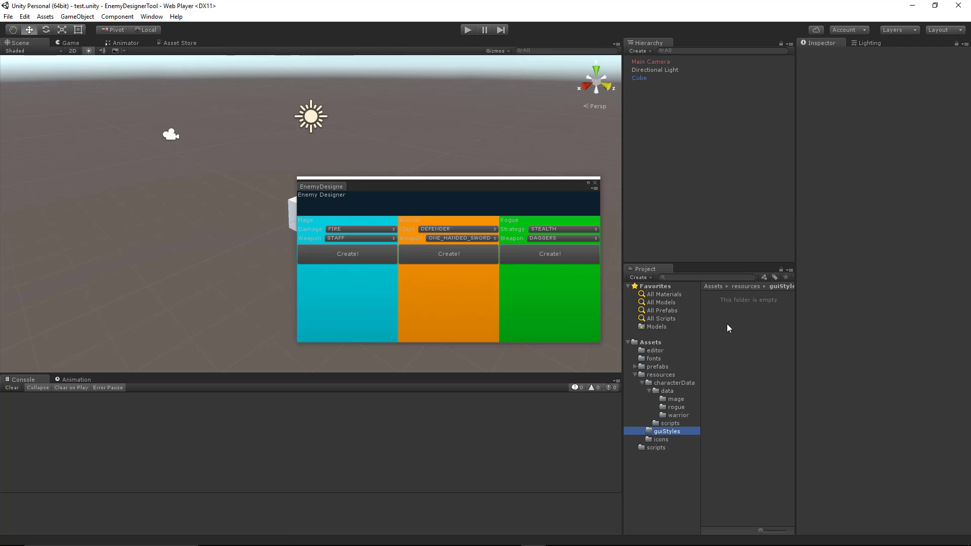
right_click(735, 306)
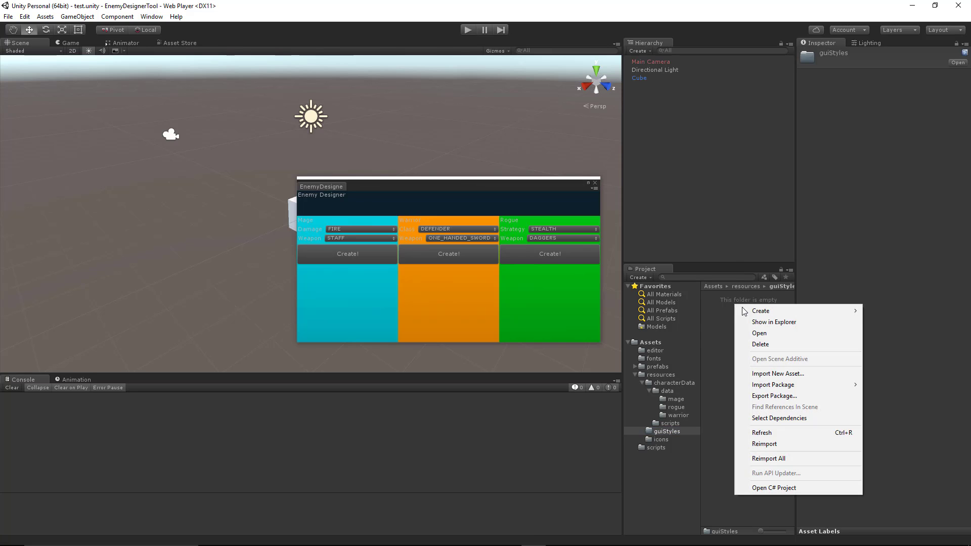
mouse_move(745, 308)
click(673, 274)
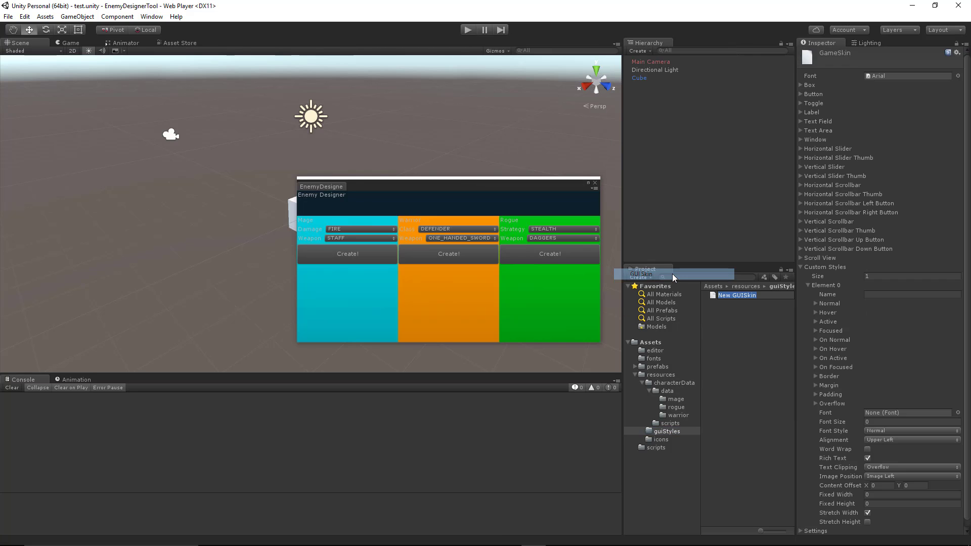
text(EnemyDes)
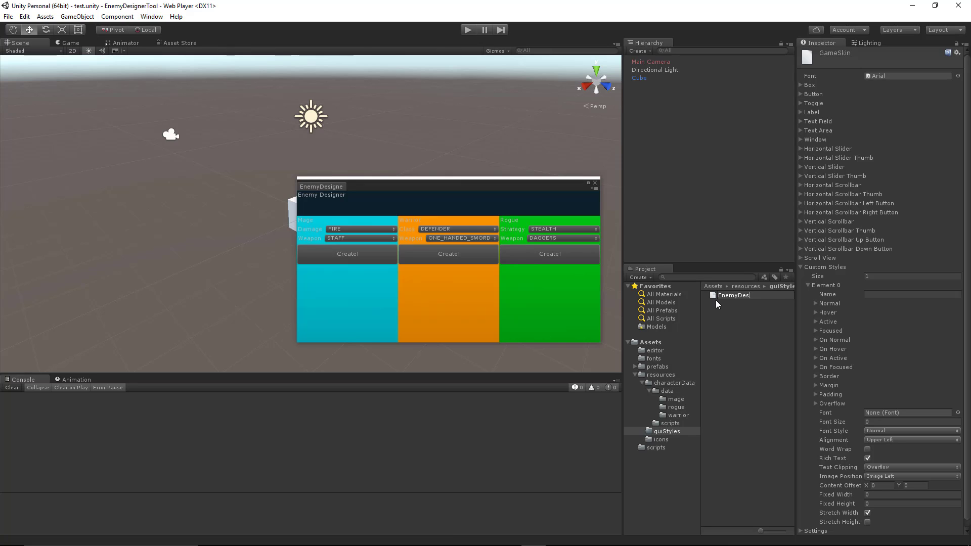
text(ignerSkin)
key(Return)
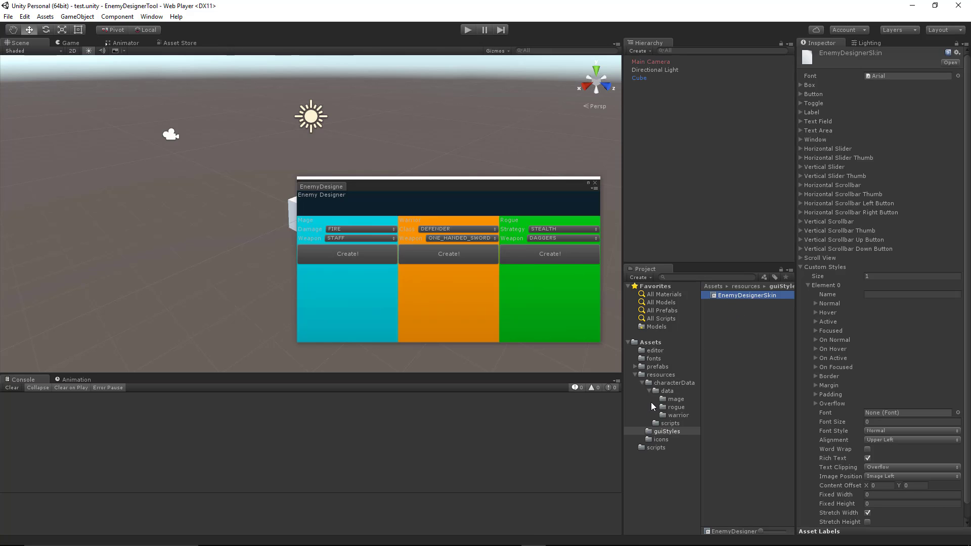
Browse the resources subfolders, then return to guiStyles and select EnemyDesignerSkin
click(657, 376)
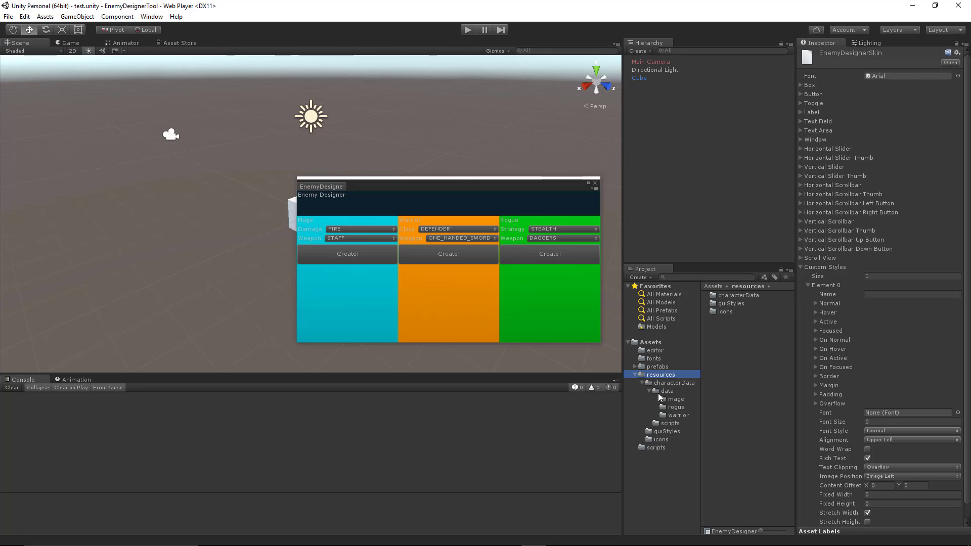
click(672, 432)
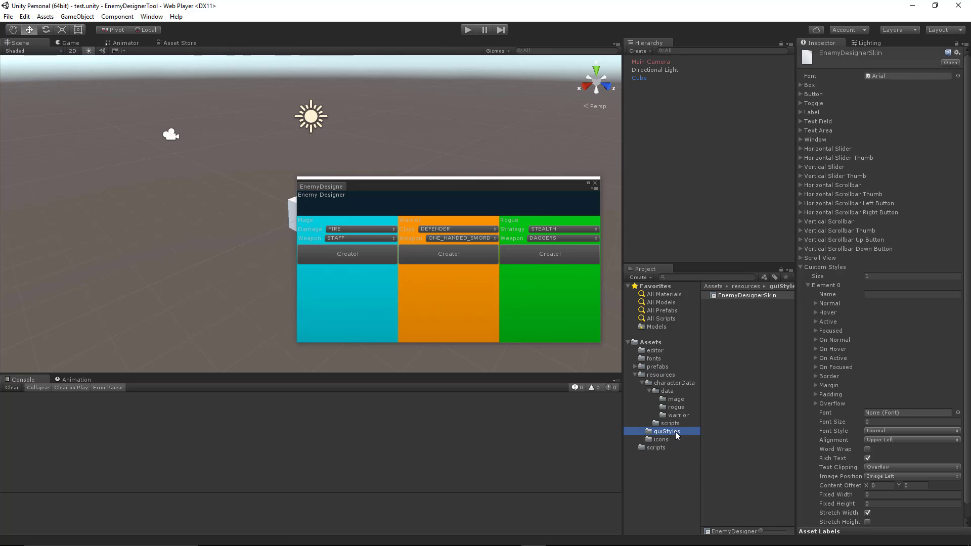
click(667, 375)
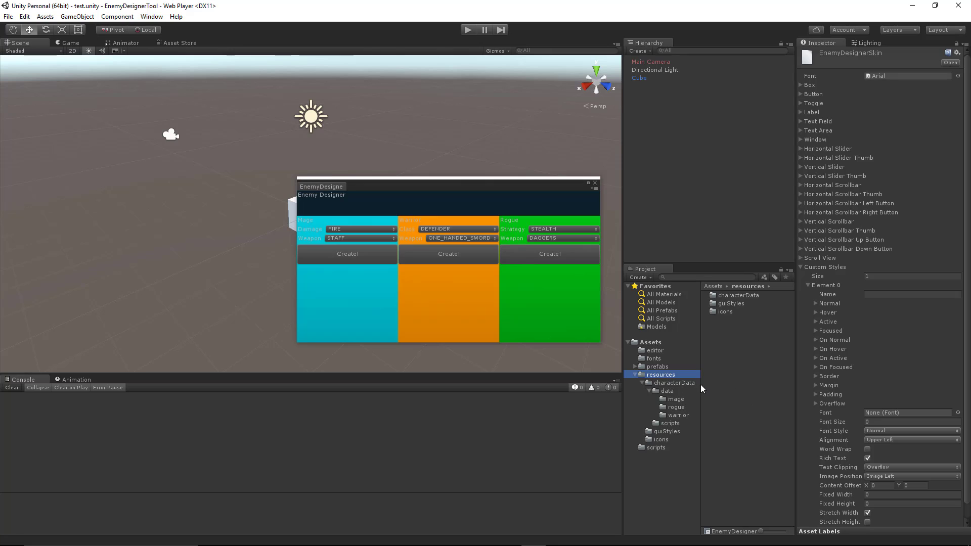
click(672, 424)
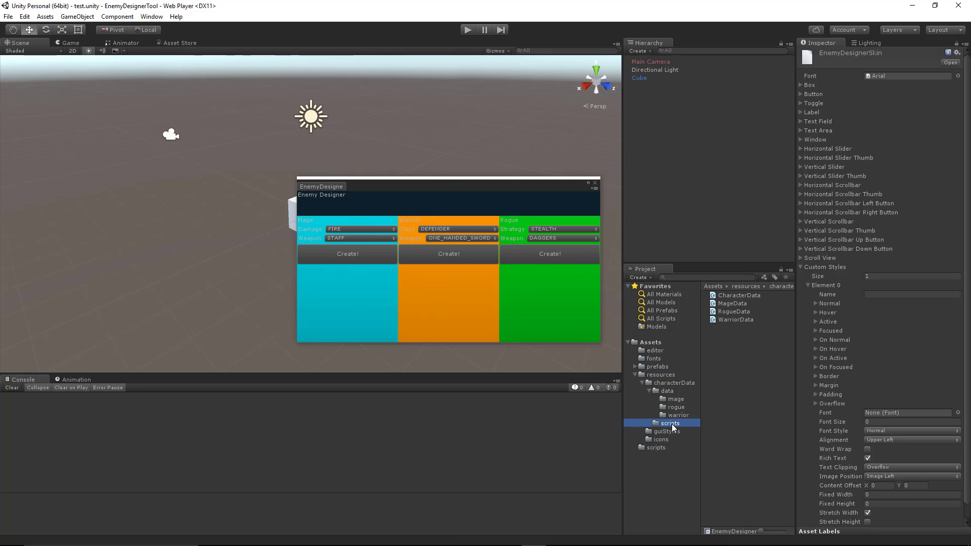
click(667, 431)
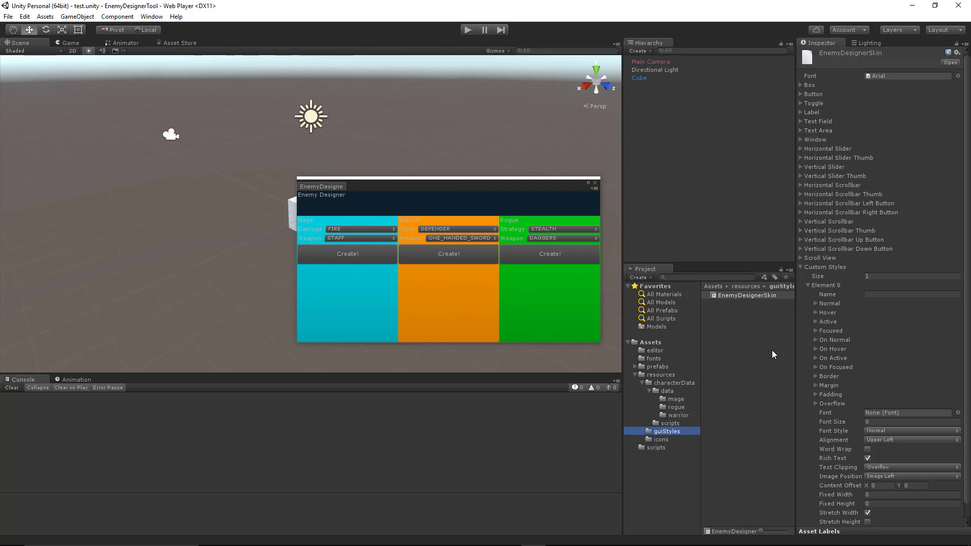
Name EnemyDesignerSkin's first custom style Header1
click(739, 297)
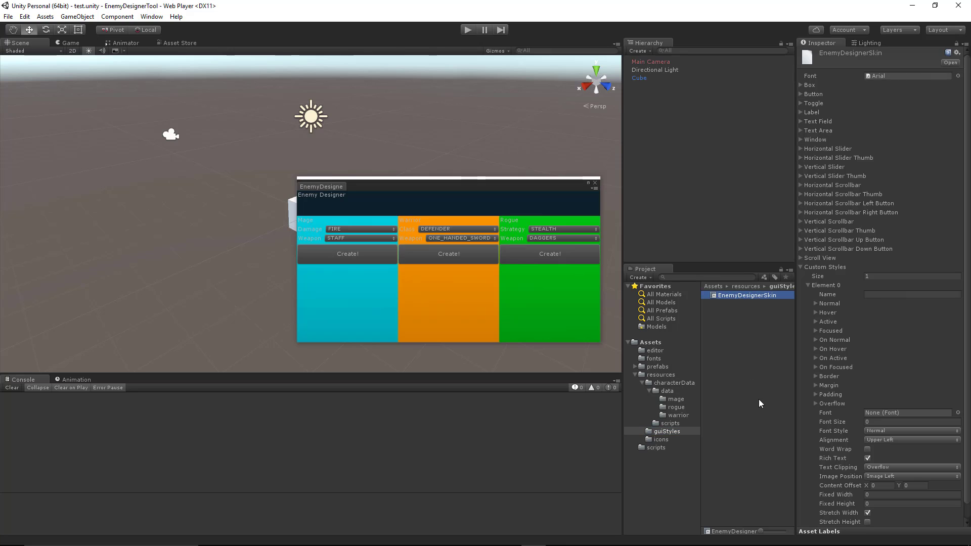
click(815, 266)
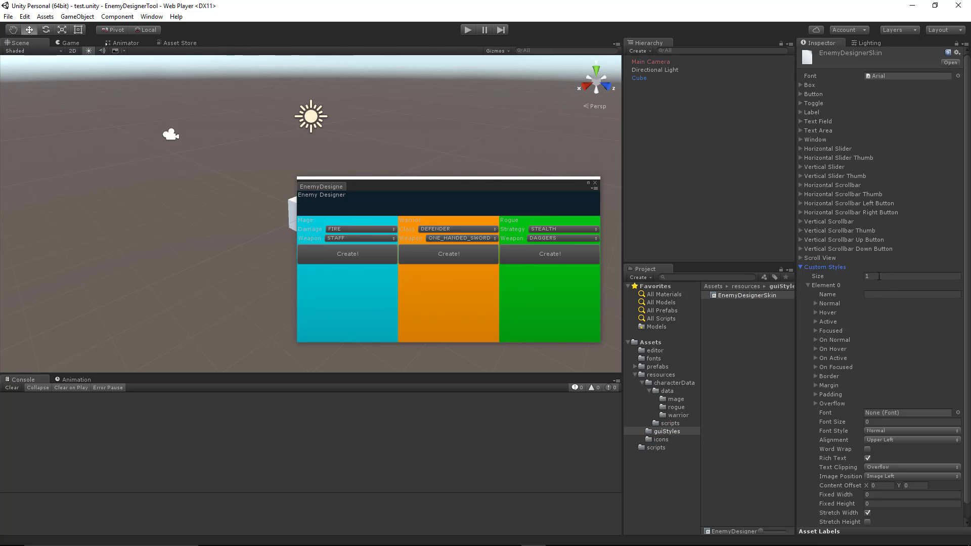
click(871, 295)
text(Header1)
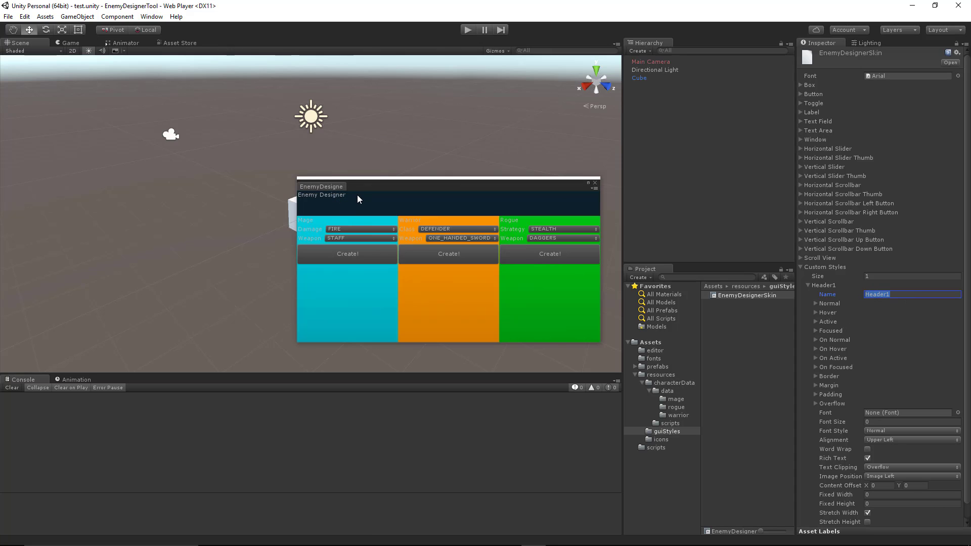
click(335, 194)
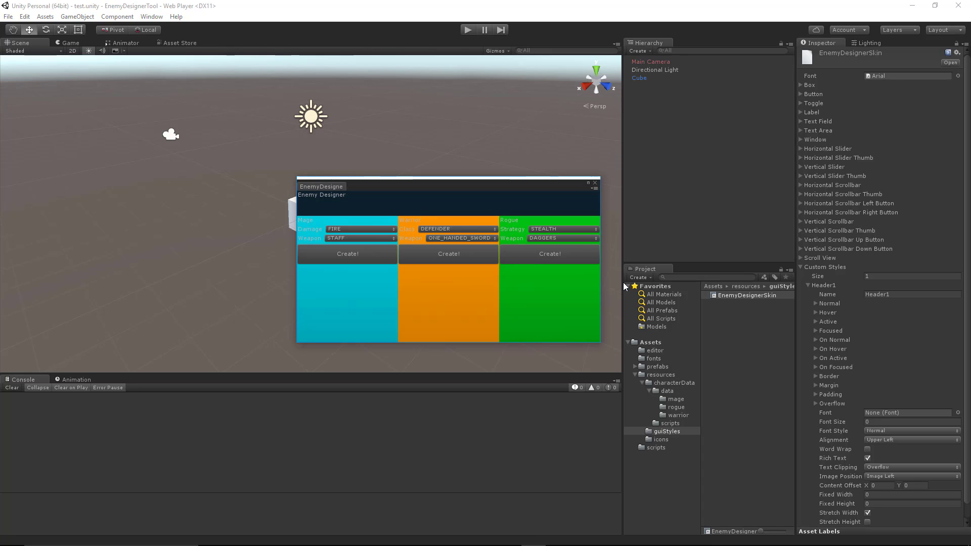
Set Header1's Normal text colour to light blue (RGB 60, 142, 176)
click(834, 304)
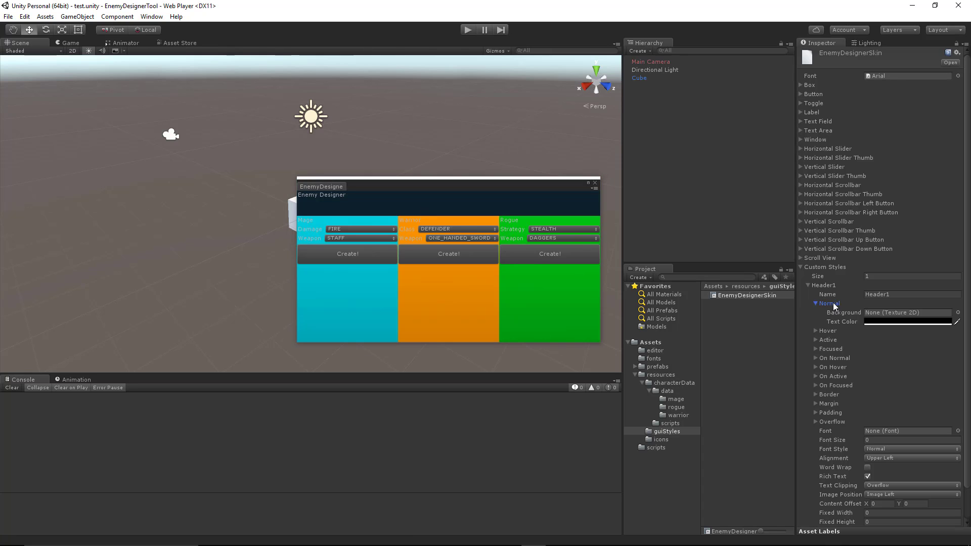
click(929, 325)
drag(761, 250, 760, 248)
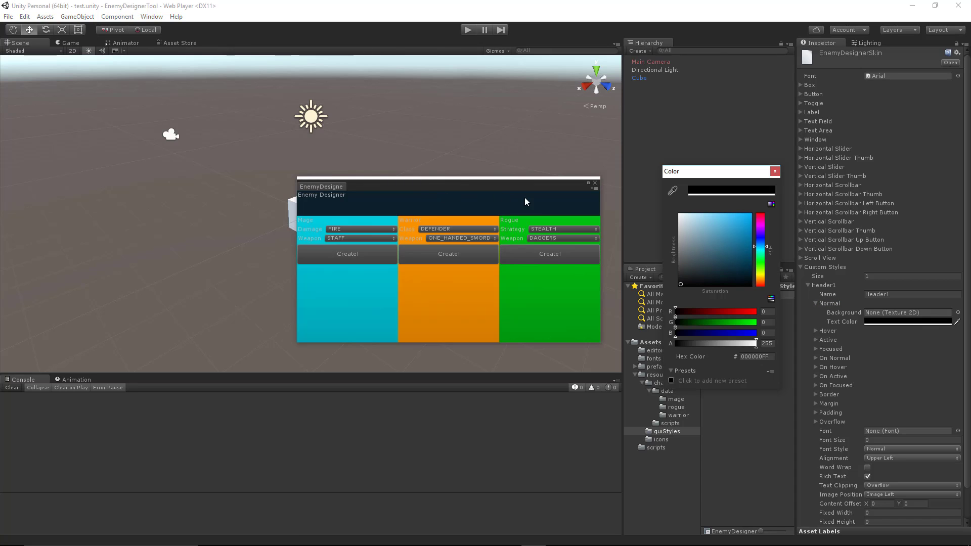
drag(721, 235, 729, 236)
click(774, 171)
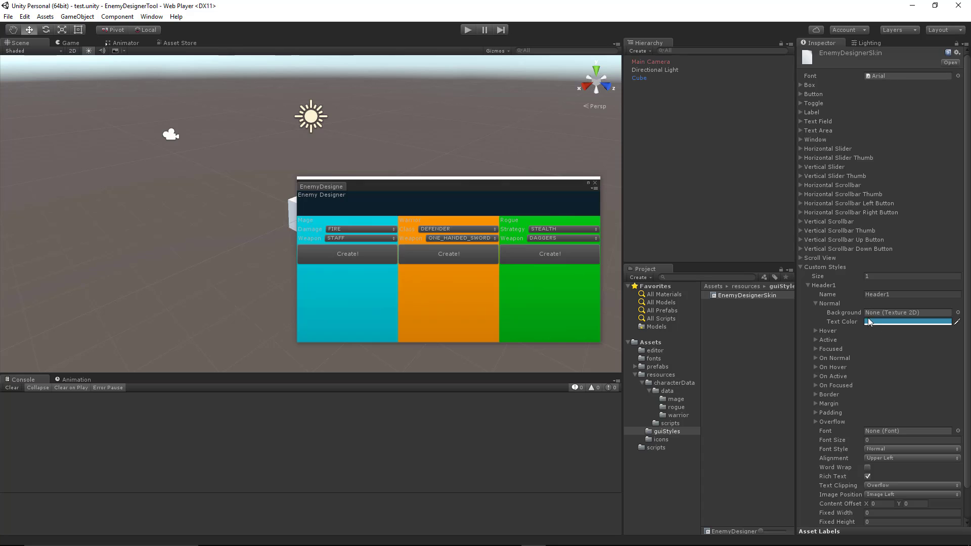
Give Header1 the first imported font and font size 24
click(958, 432)
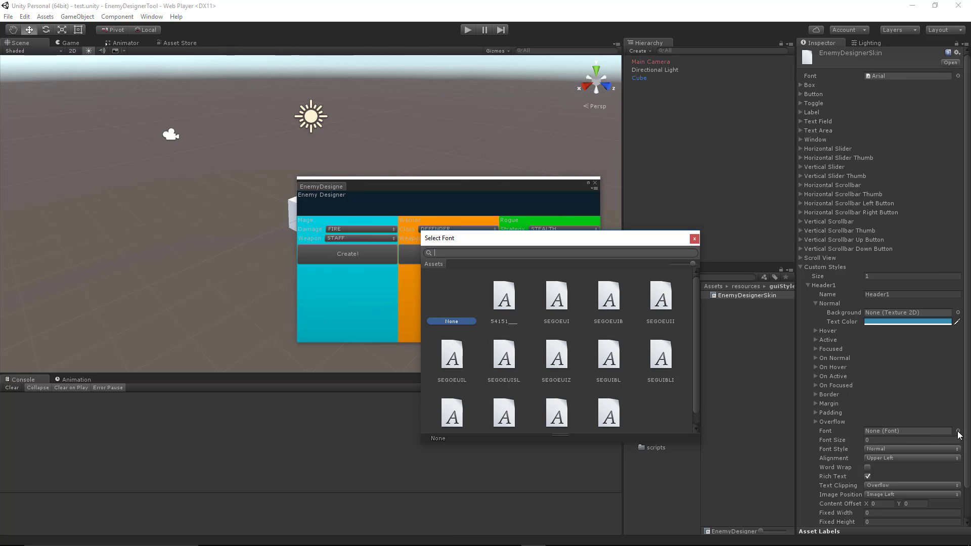
click(495, 301)
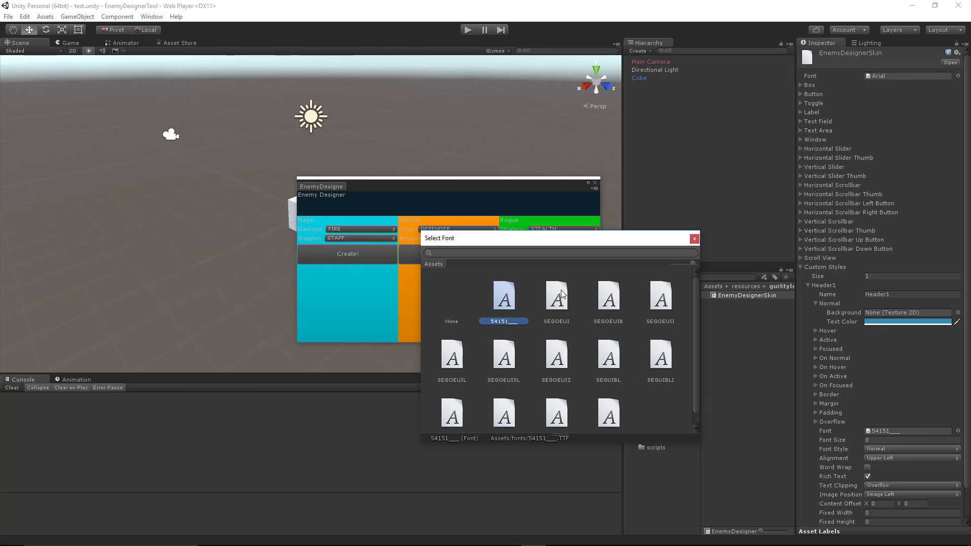
click(695, 240)
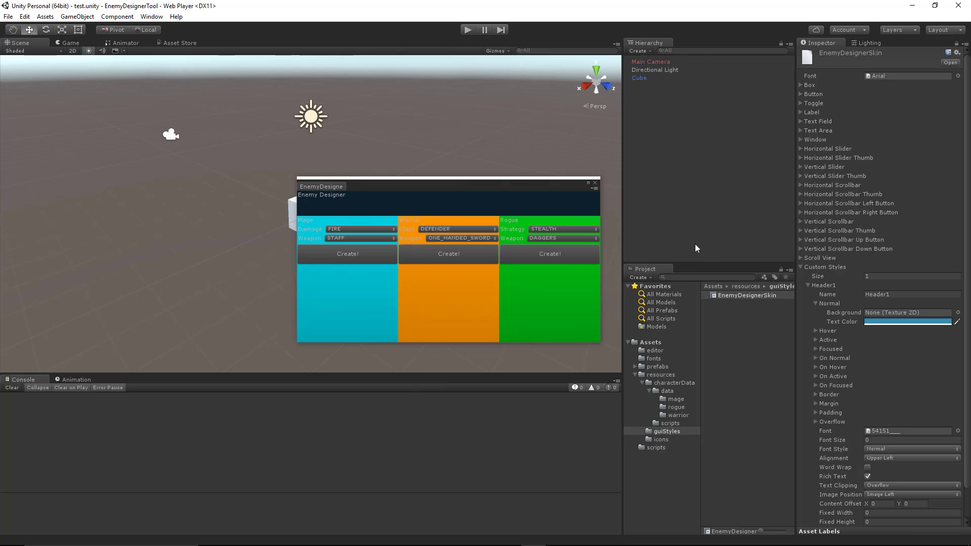
click(934, 439)
text(24)
key(Return)
Set Header1's alignment to Middle Center
scroll(860, 448, down, 3)
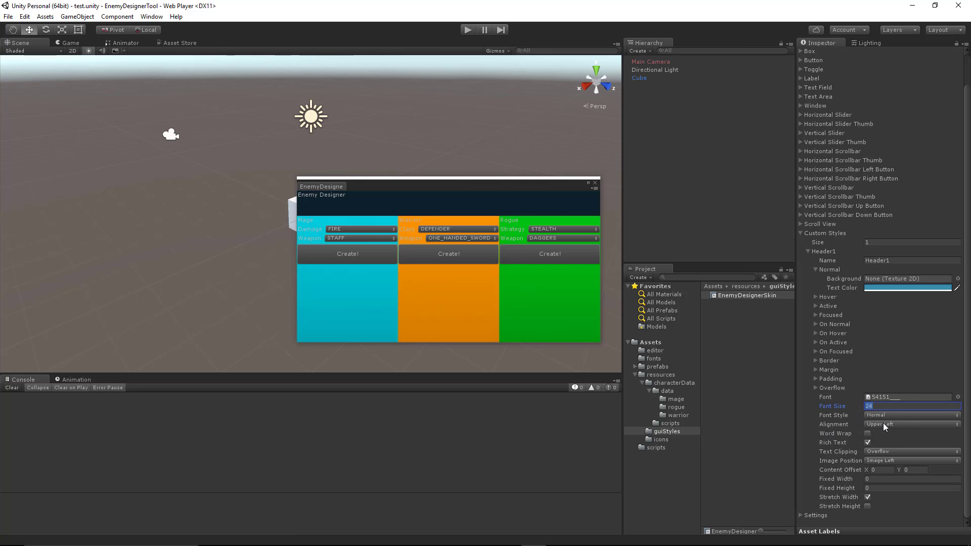
click(884, 424)
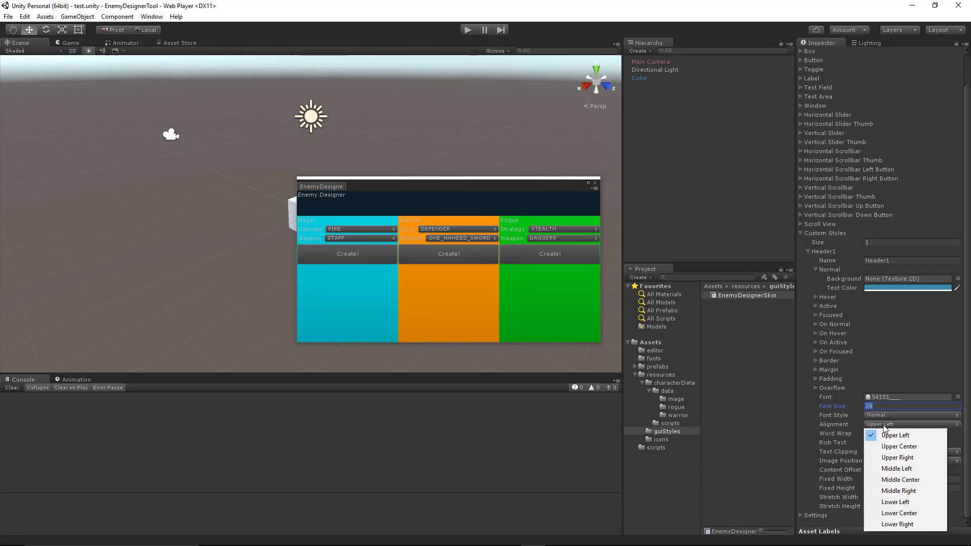
click(904, 479)
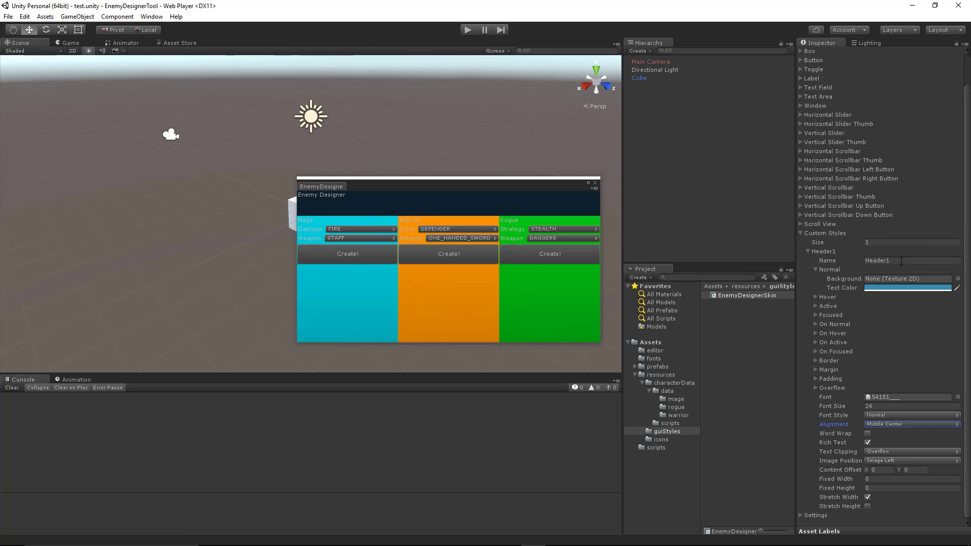
click(875, 261)
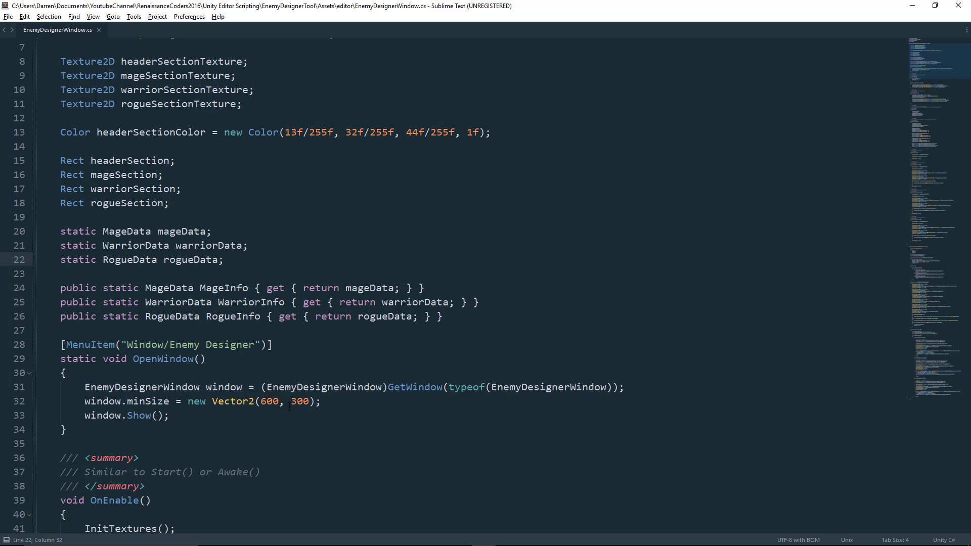
Add a 'GUISkin skin;' field below the section Rect declarations and save
click(199, 206)
click(232, 263)
key(Up)
key(Up)
key(Up)
key(Up)
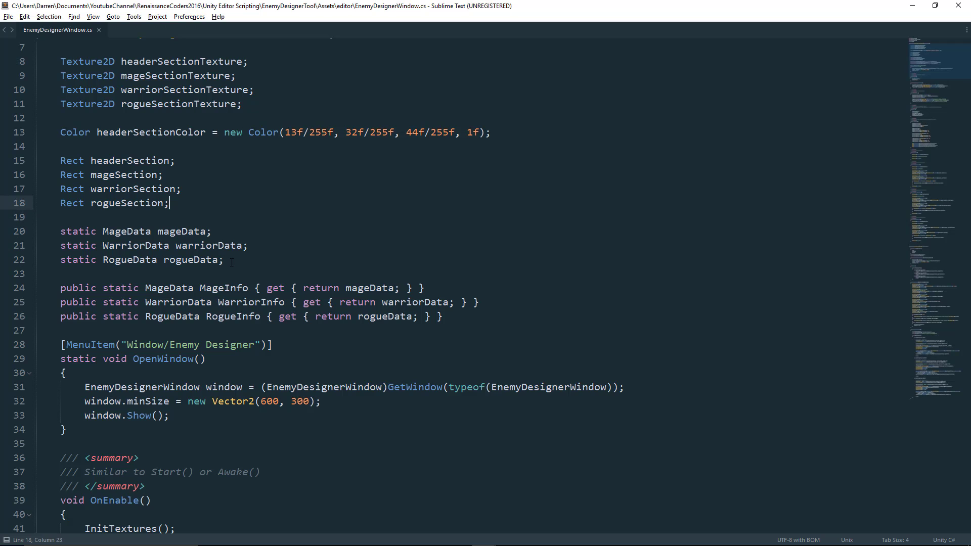
key(Return)
key(Return)
text(GUISkin skin;)
key(ctrl+s)
In OnEnable, add skin = Resources.Load<GUISkin>("guiStyles/EnemyDesignerSkin"); after InitData and save
scroll(254, 253, down, 2)
scroll(254, 253, down, 6)
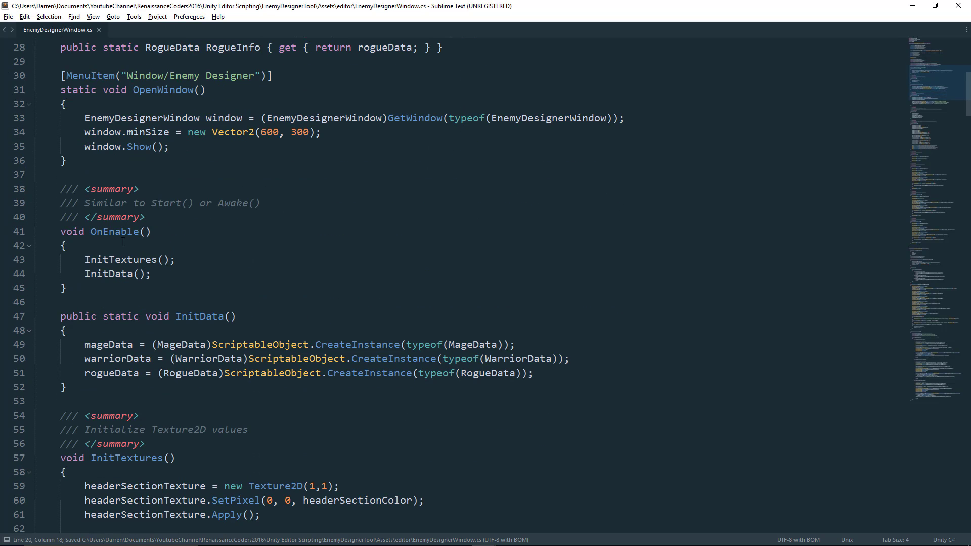
double_click(98, 231)
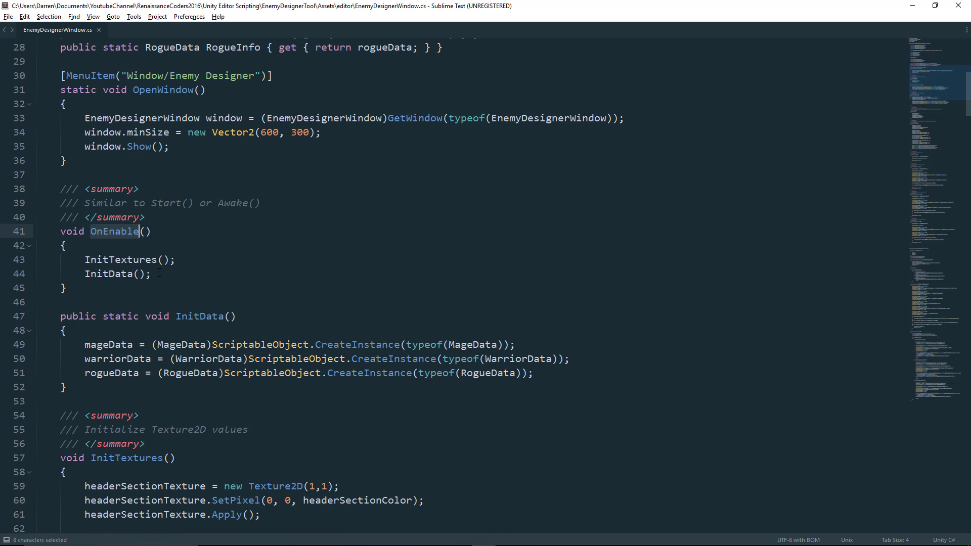
click(245, 281)
key(Return)
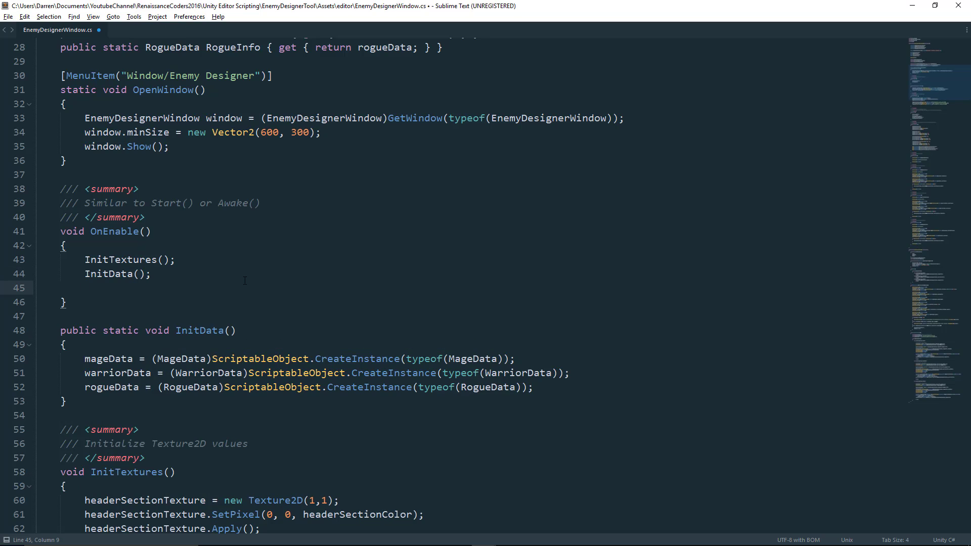
text(skin = REsour)
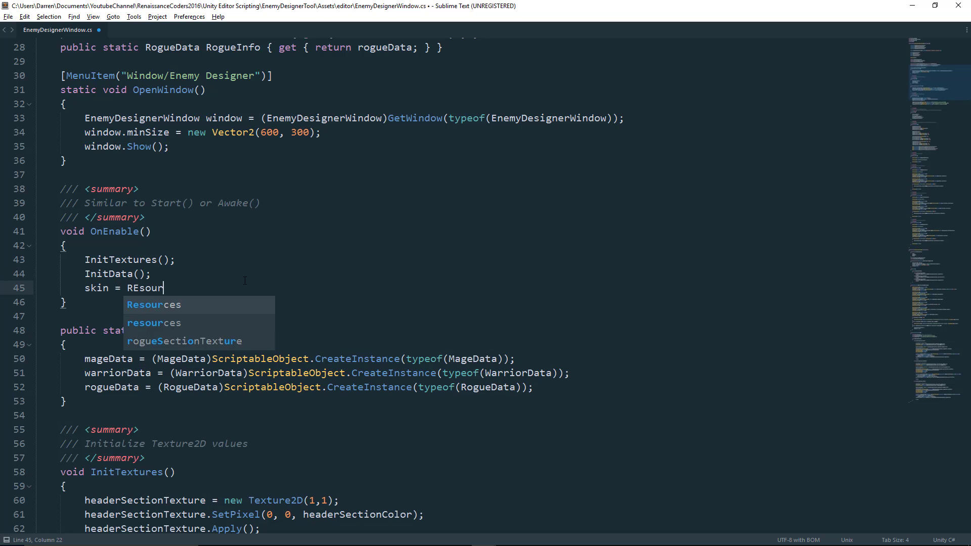
key(Tab)
text(.Loa)
key(Tab)
text(<GUISkin>)
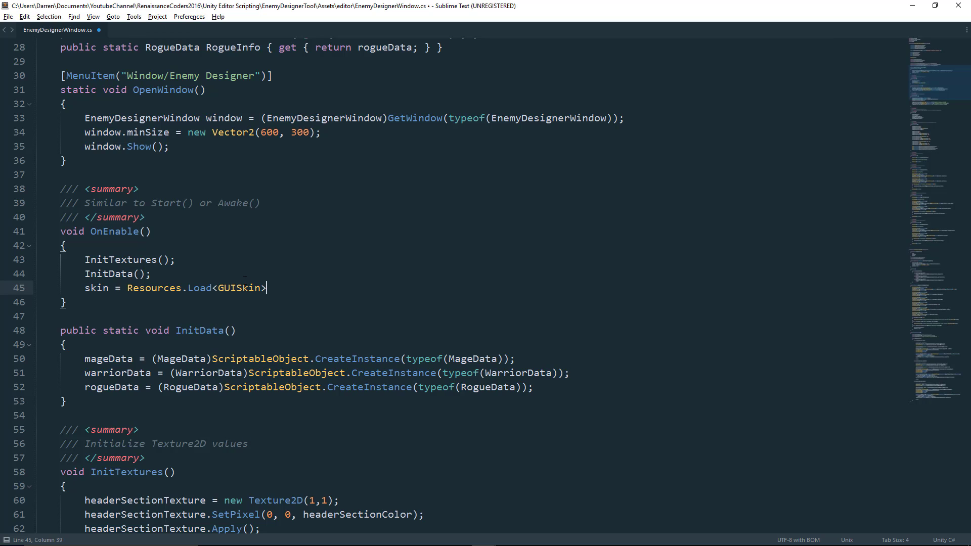
text((")
text(gui)
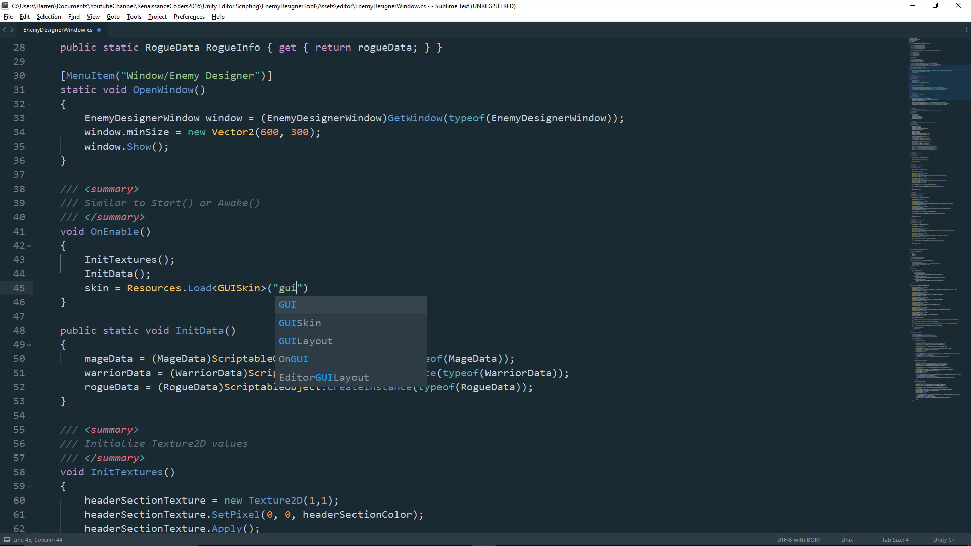
text(Styles/)
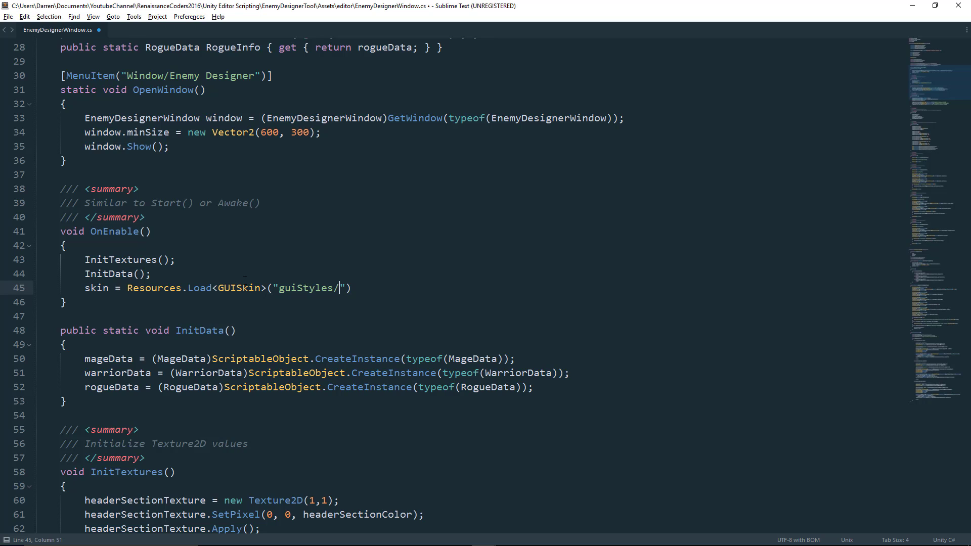
text(Enemy)
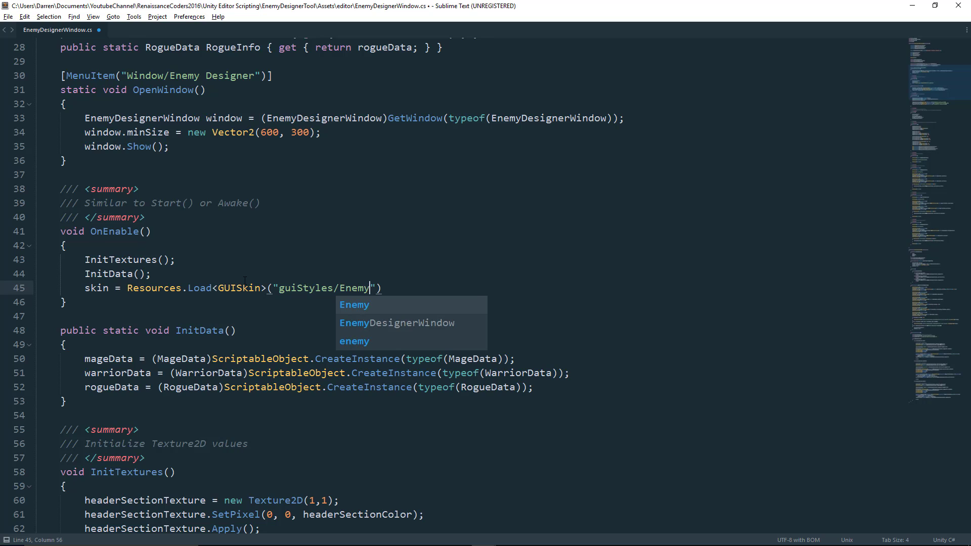
text(DesignerSkin");)
key(ctrl+s)
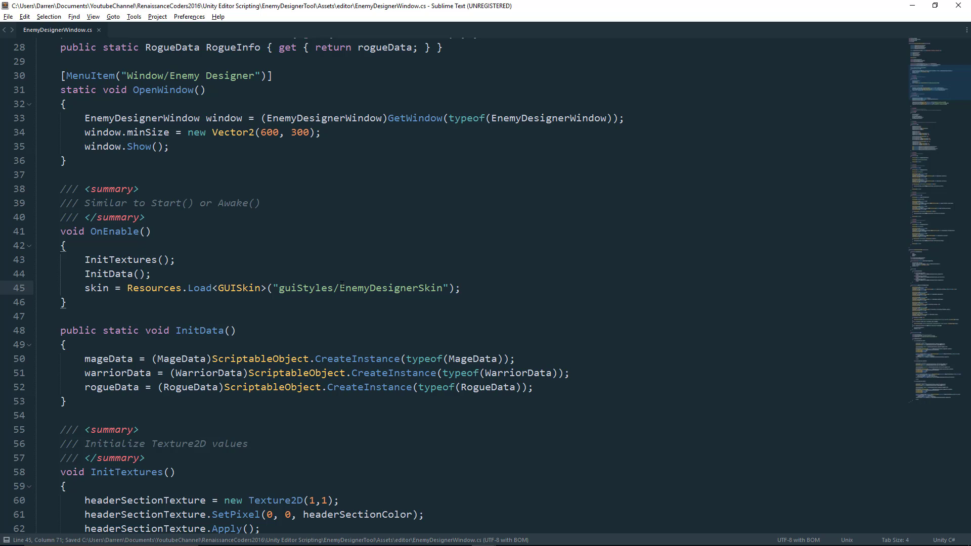
Try removing guiStyles/ from the load path, then undo it and save the full path
drag(340, 288, 278, 288)
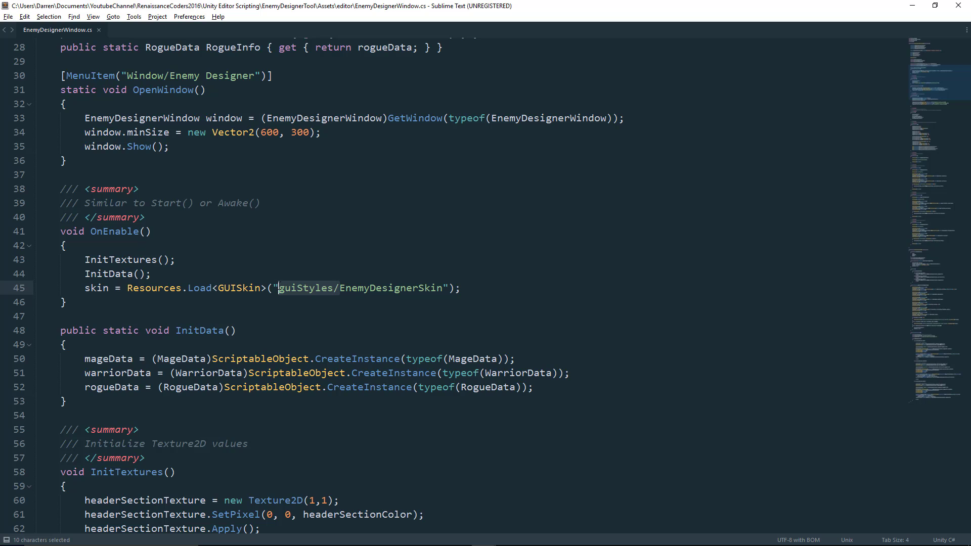
key(BackSpace)
double_click(306, 287)
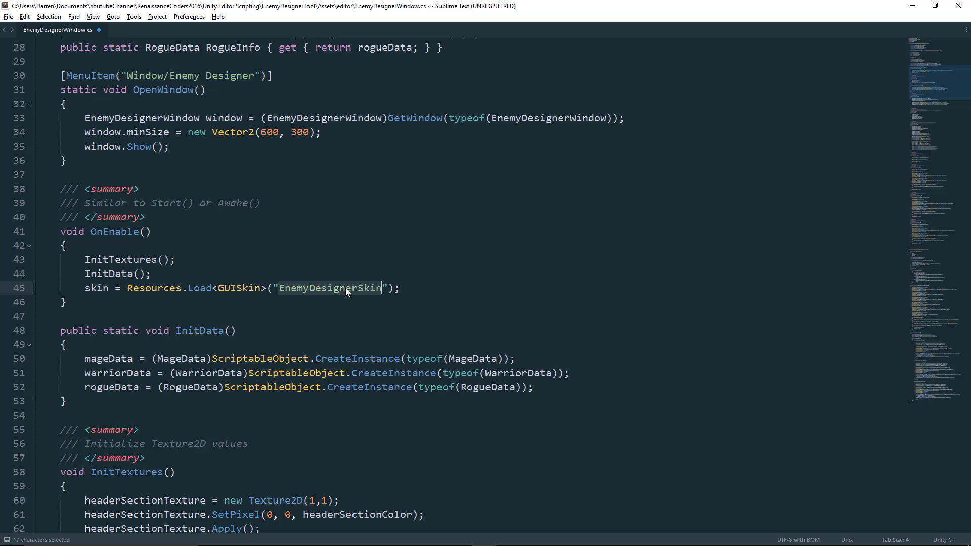
key(ctrl+z)
key(ctrl+s)
click(453, 291)
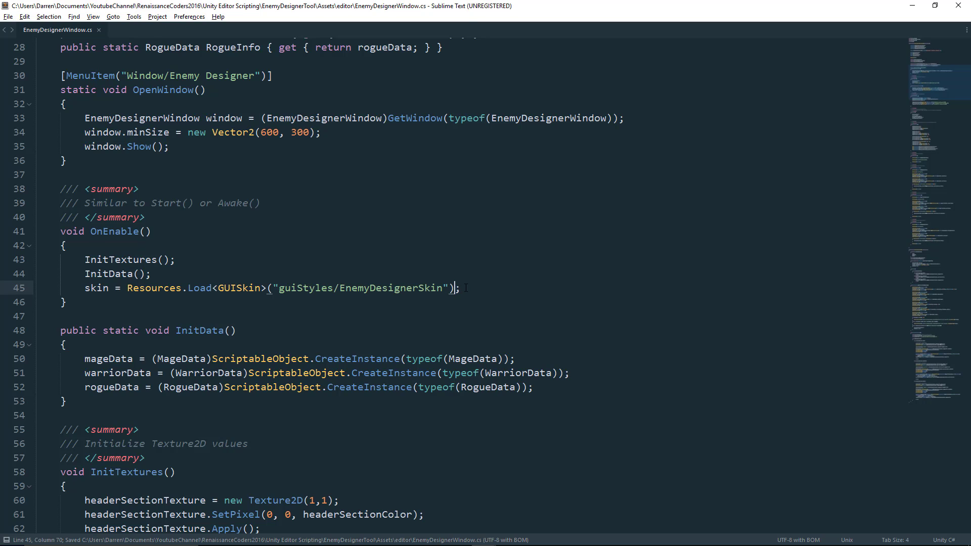
Find the "Enemy Designer" label line in DrawHeader and place the caret after its text
scroll(465, 301, down, 16)
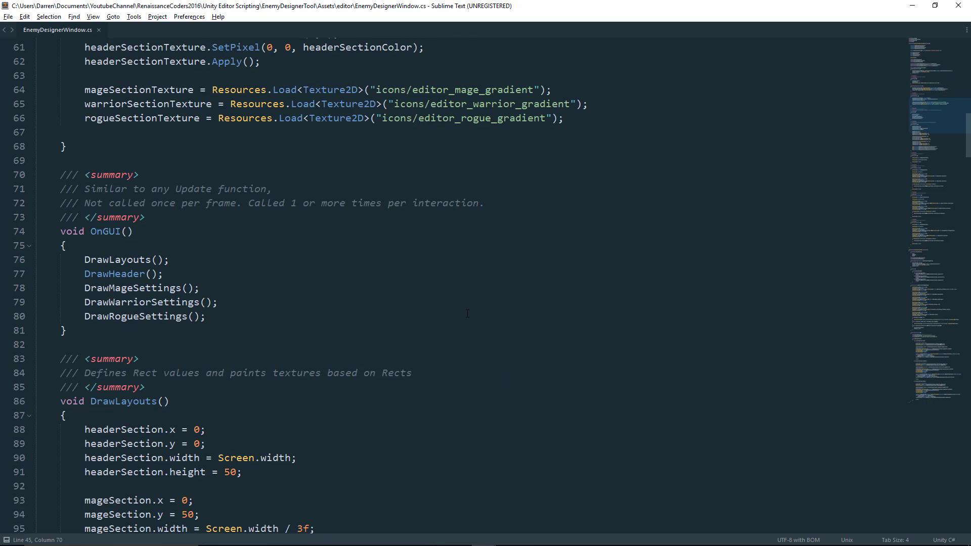
scroll(468, 314, down, 9)
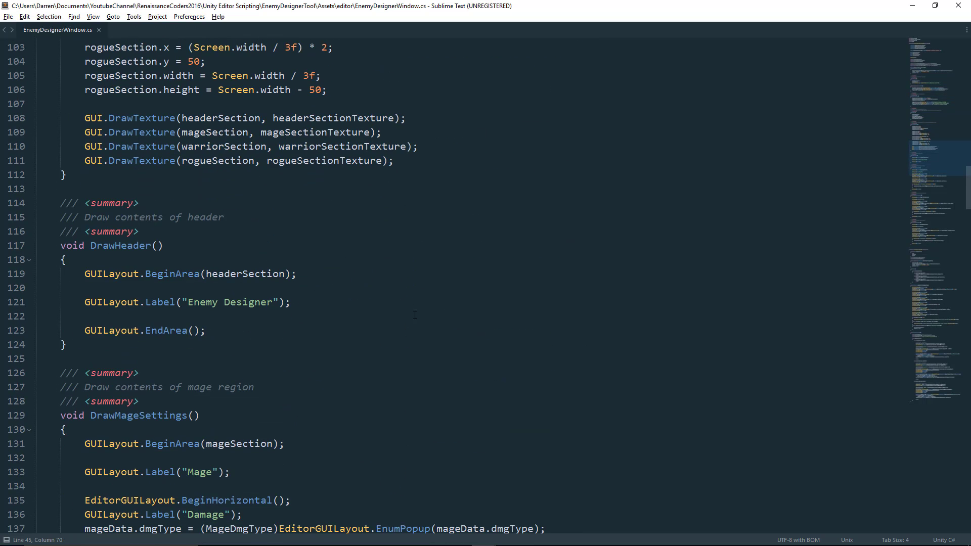
click(279, 302)
drag(62, 251, 175, 335)
click(175, 334)
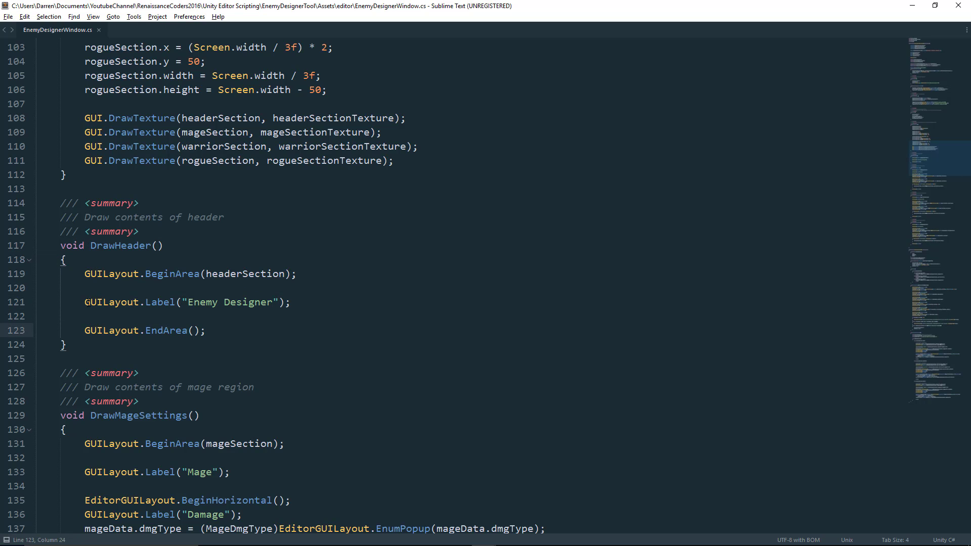
drag(85, 302, 308, 306)
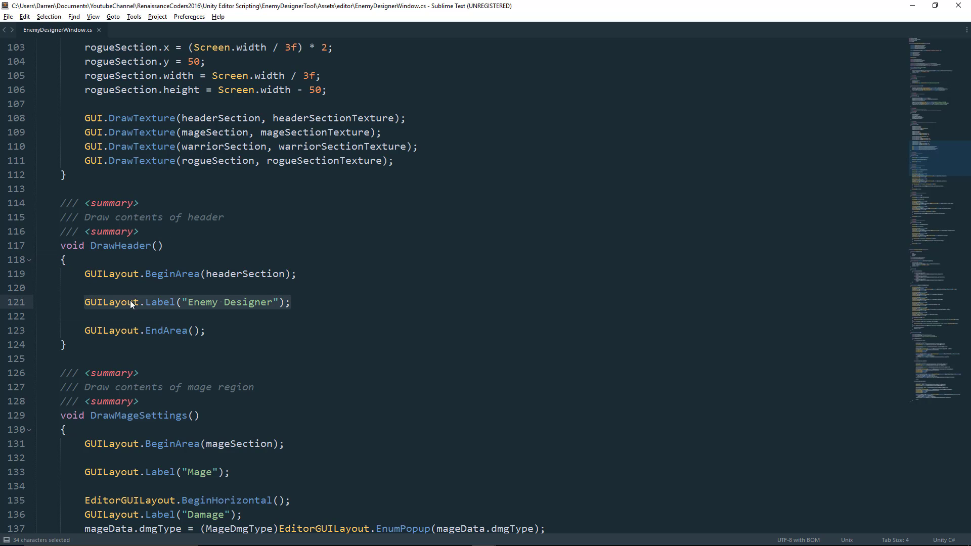
scroll(173, 320, down, 4)
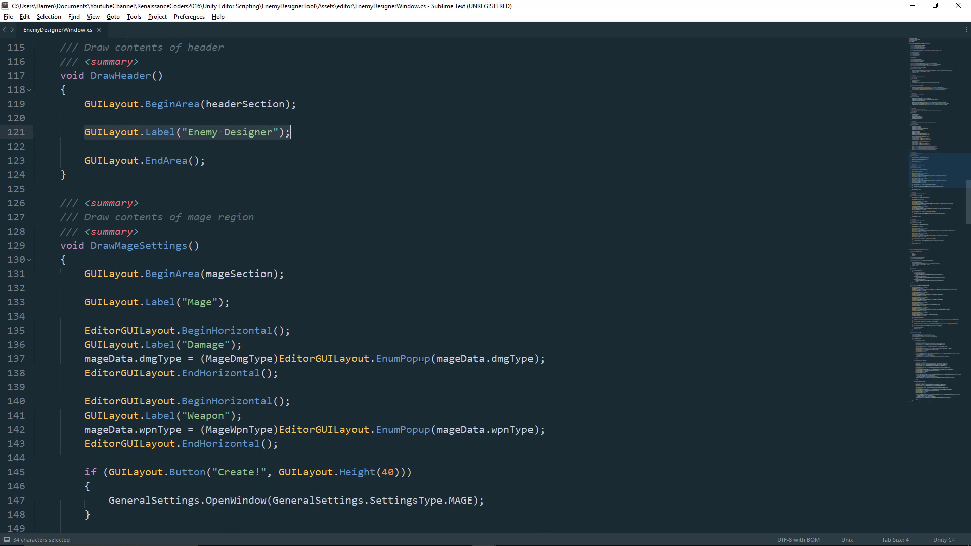
mouse_move(418, 361)
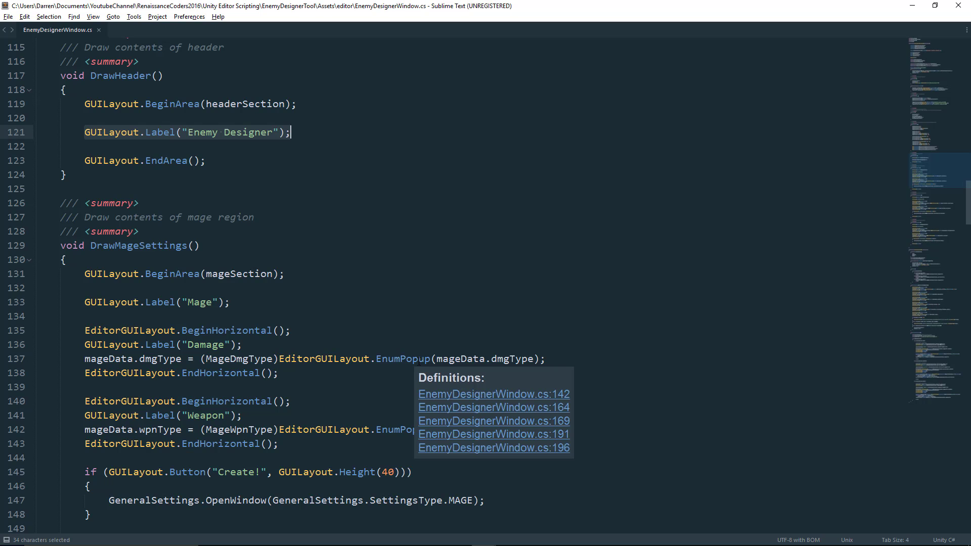
click(406, 360)
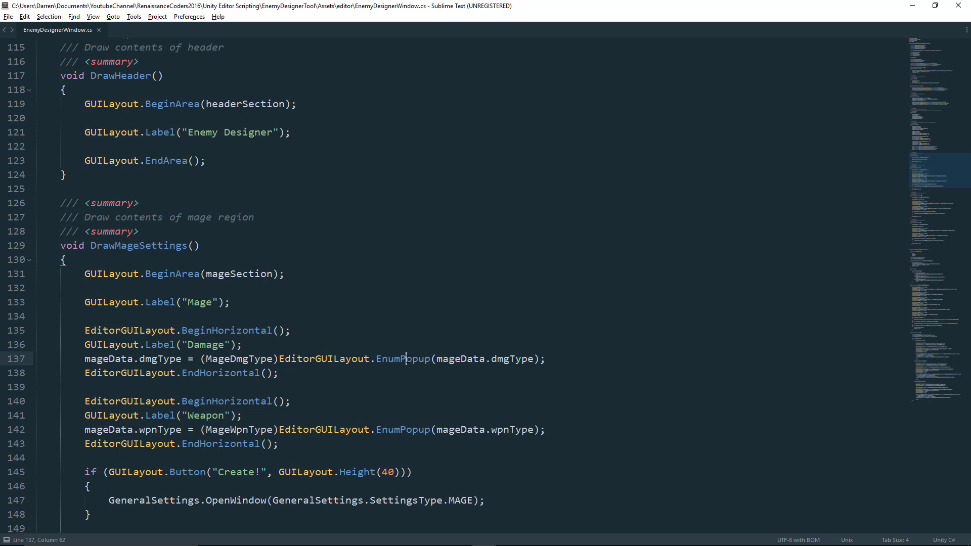
scroll(302, 351, up, 4)
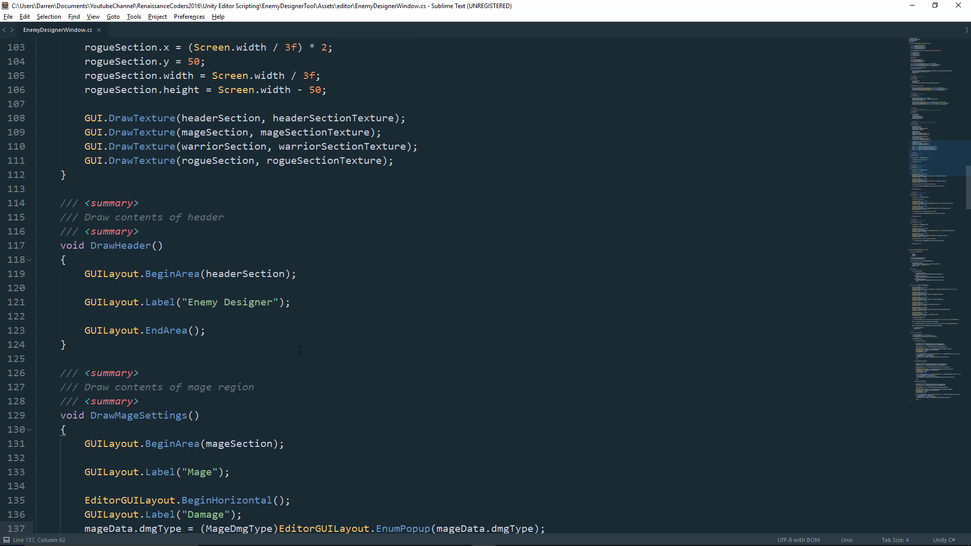
click(279, 302)
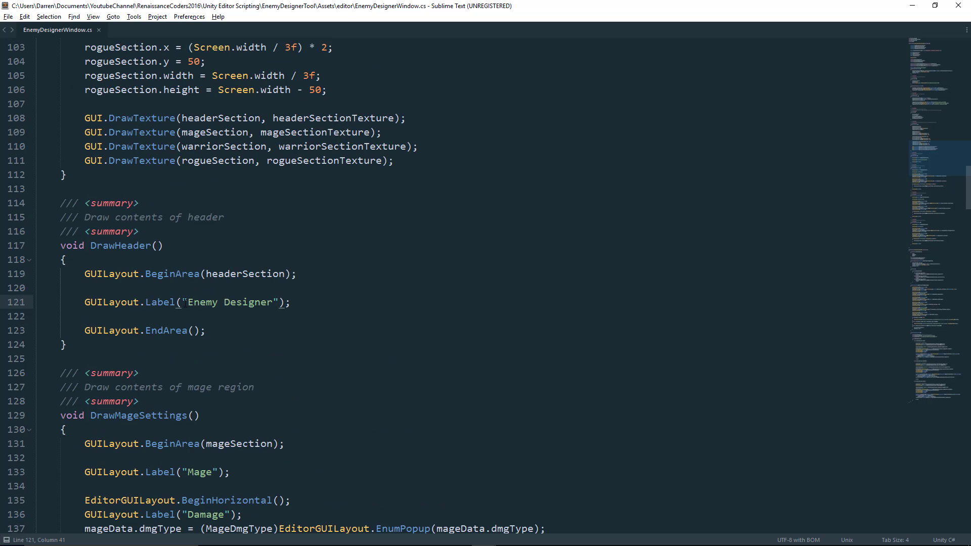
drag(181, 302, 279, 302)
click(279, 302)
Pass skin.GetStyle("Header1") as the label's style argument and save the script
text(,)
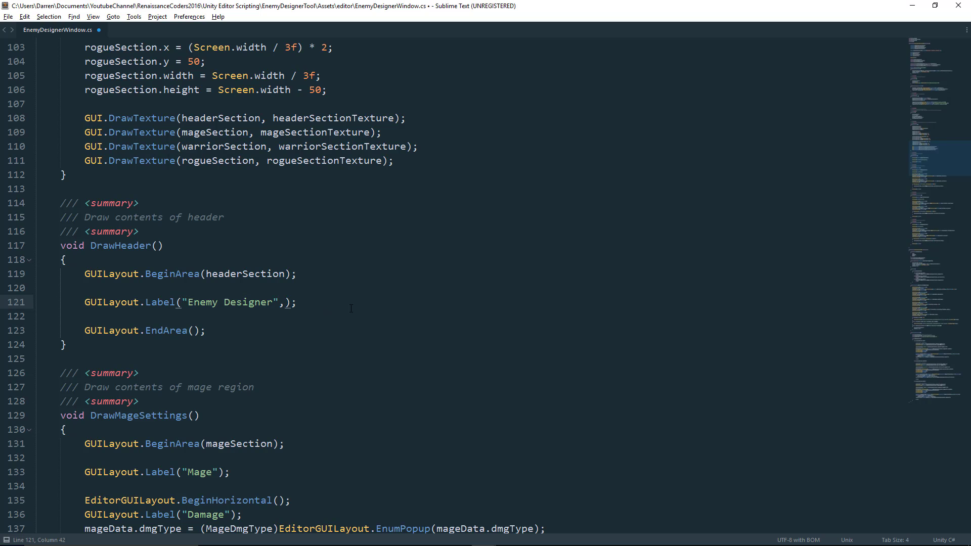
text( skin)
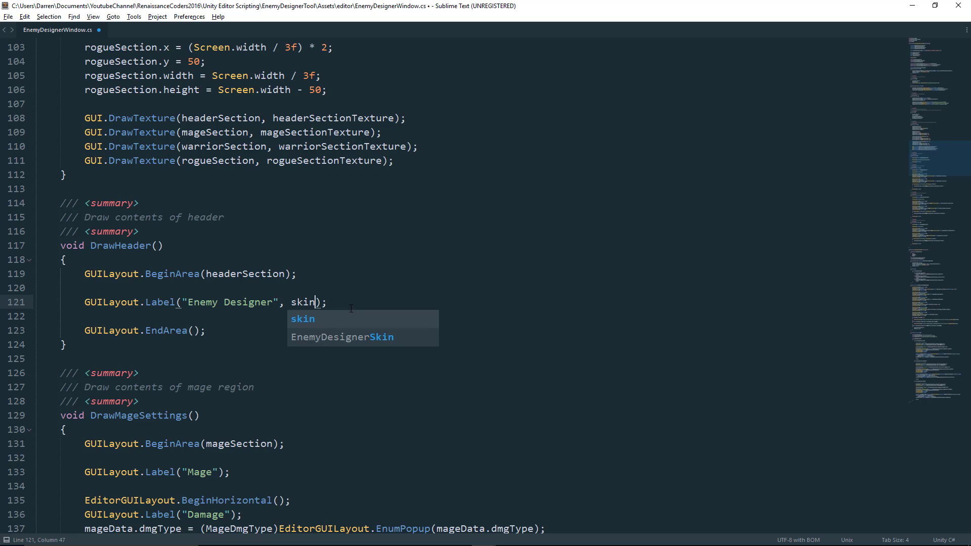
text(.)
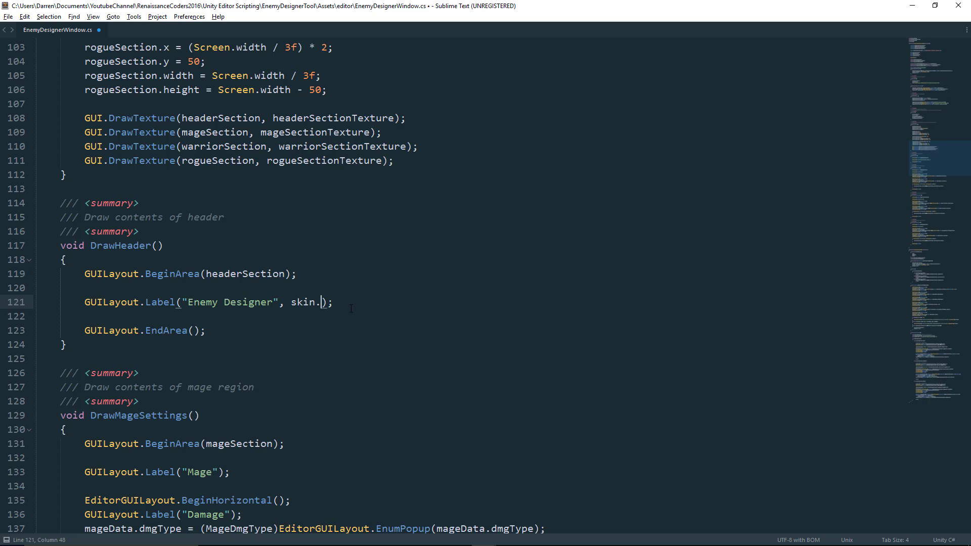
text(getst)
key(Return)
text((*)
key(BackSpace)
text("Header1)
key(ctrl+s)
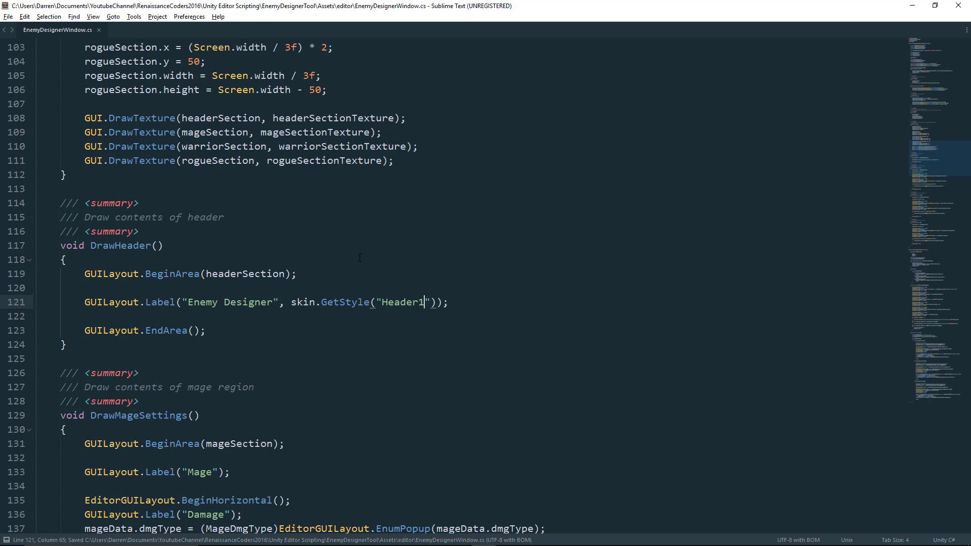
Set Header1's alignment to Lower Center and reposition the Enemy Designer window
click(360, 258)
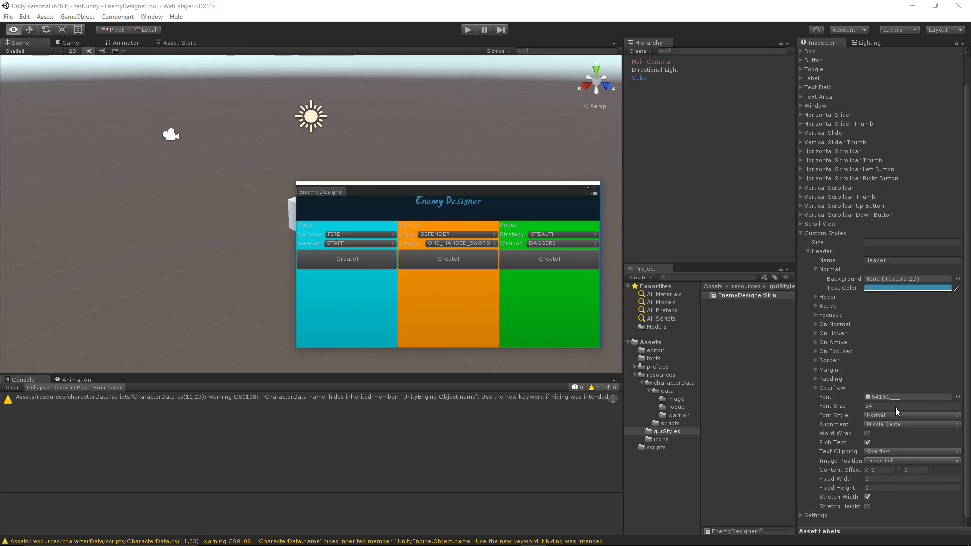
click(896, 426)
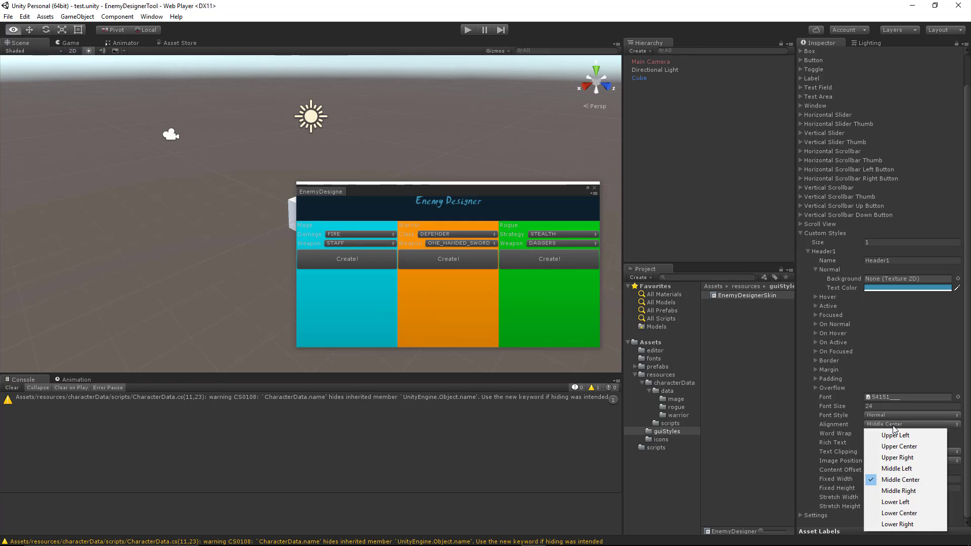
click(903, 513)
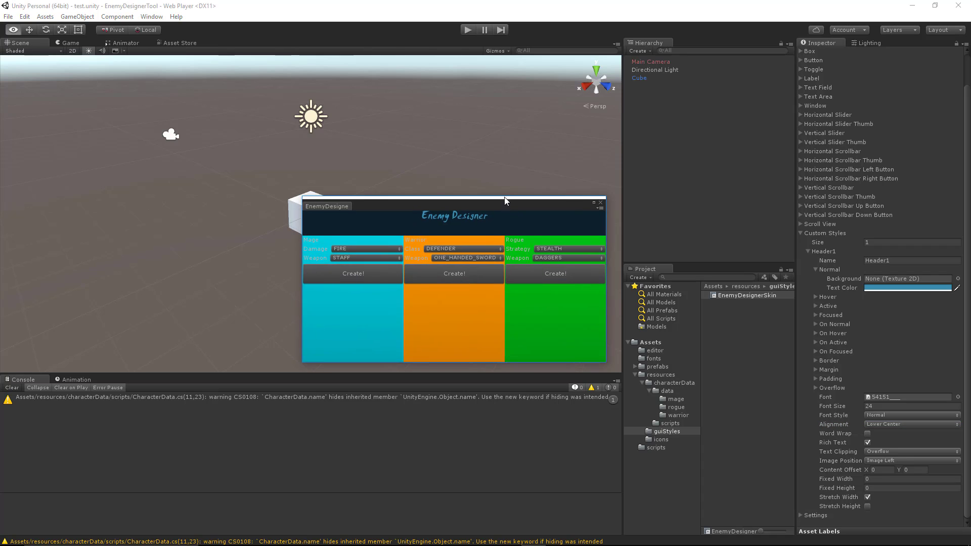
drag(506, 205, 513, 199)
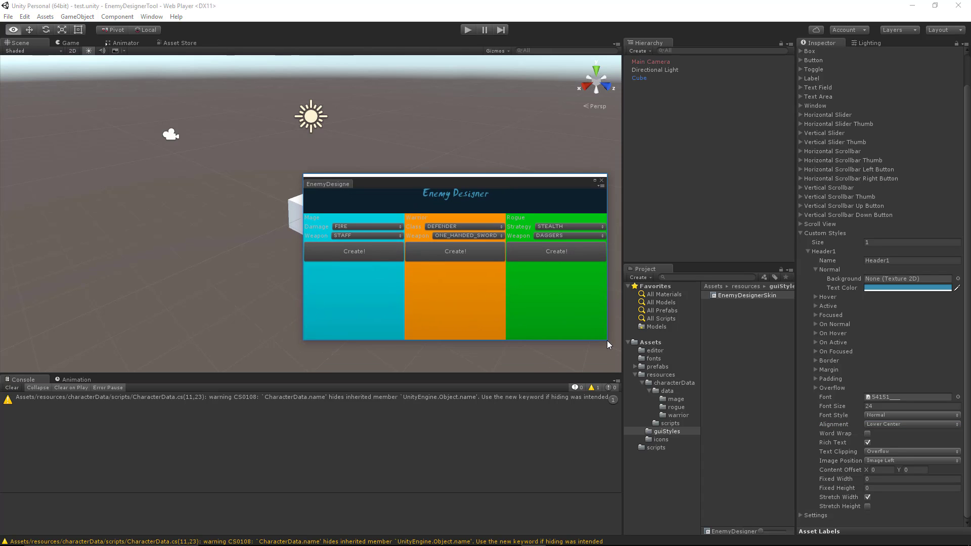
mouse_move(607, 341)
mouse_down()
mouse_move(617, 352)
mouse_move(610, 340)
mouse_up()
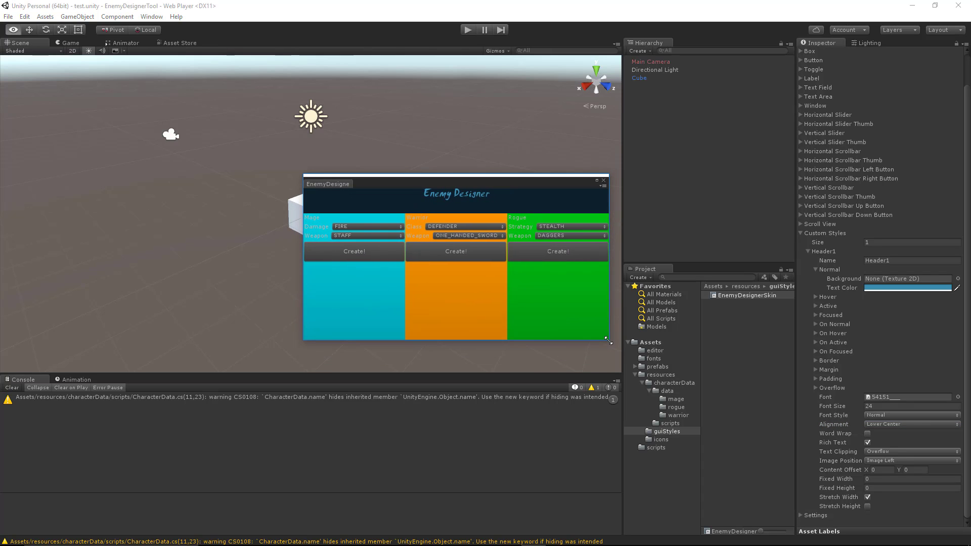
Raise Header1's font size to 36 and preview the bigger title
click(899, 425)
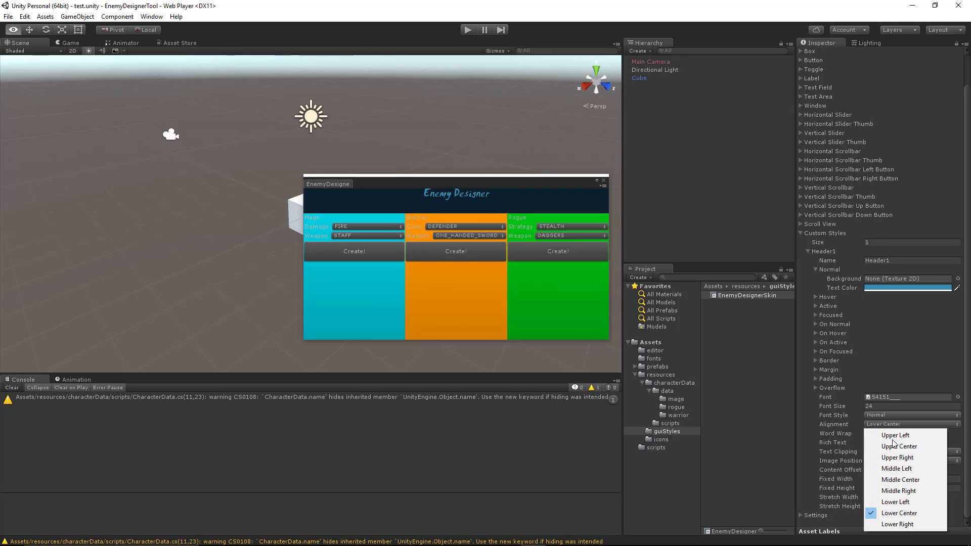
click(883, 405)
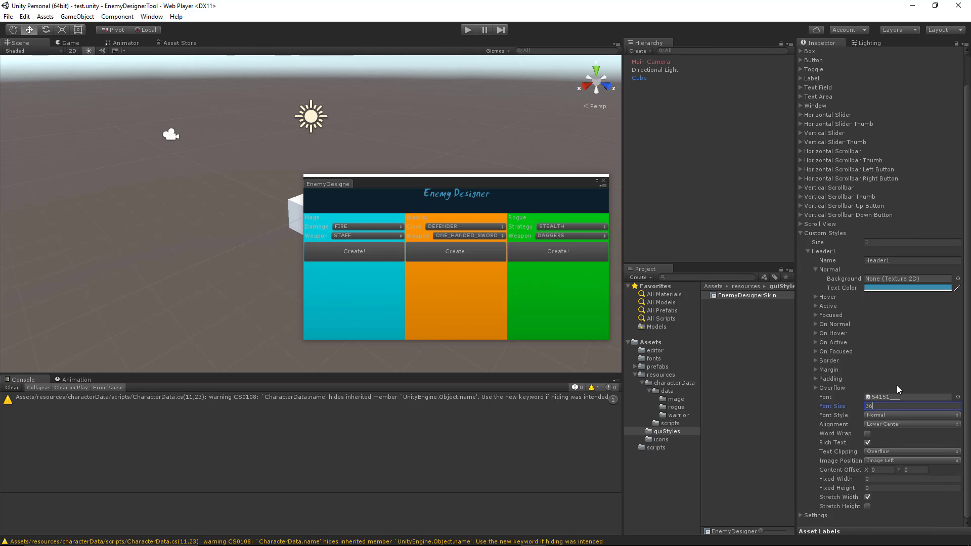
text(36)
drag(488, 181, 490, 186)
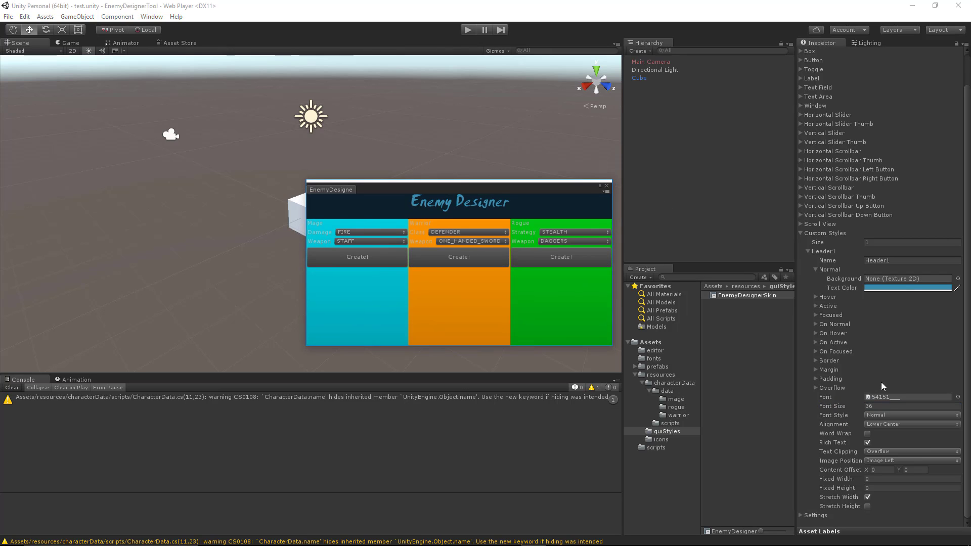
click(876, 406)
Commit Header1 font size 40, then collapse Header1's settings under Custom Styles
text(40)
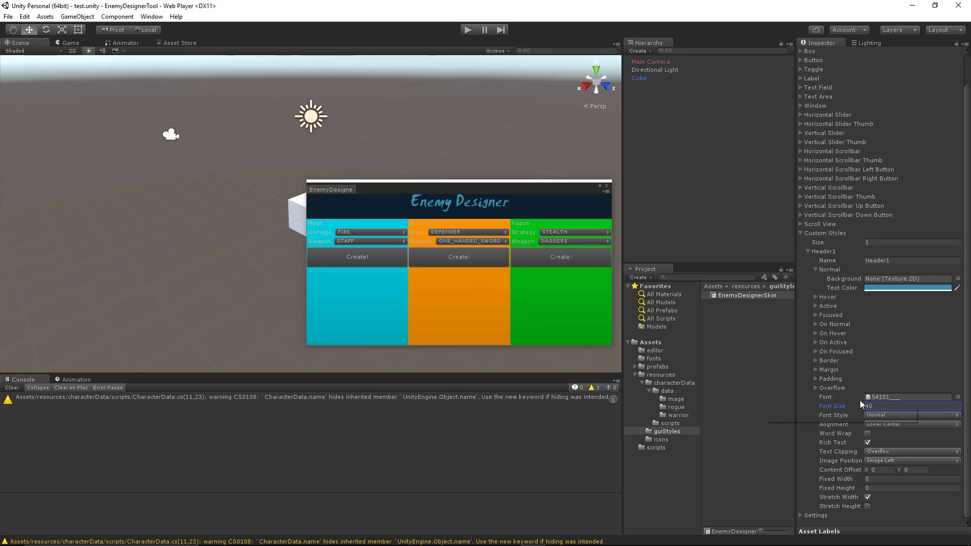
click(405, 181)
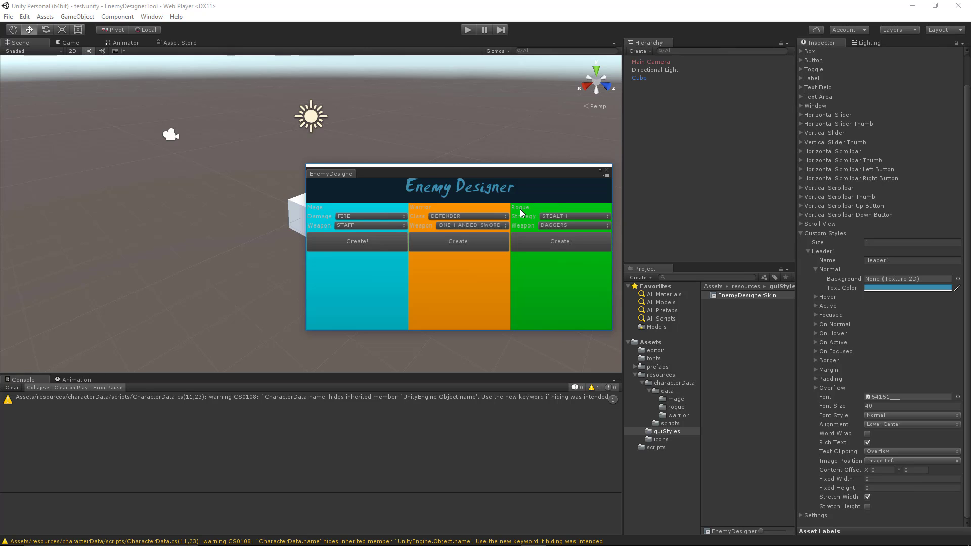
click(809, 251)
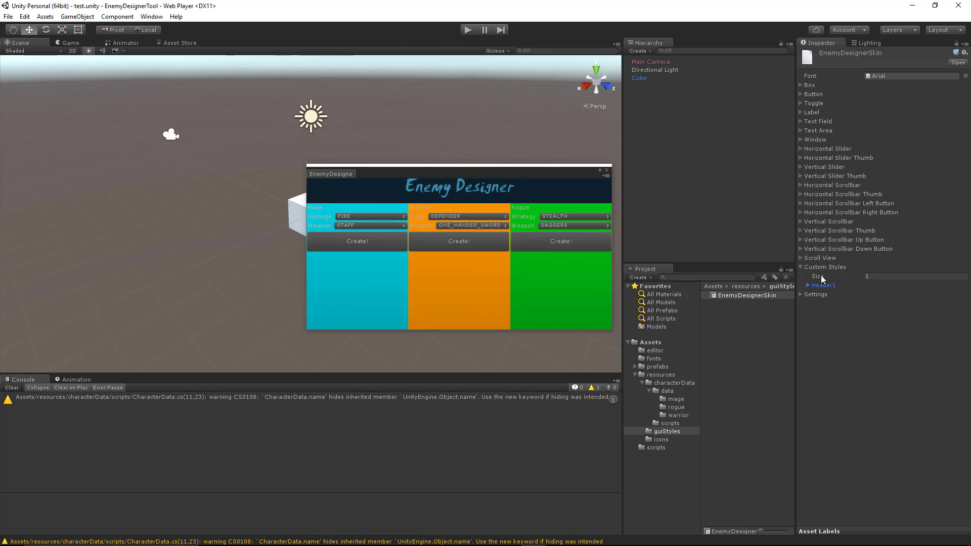
Set Custom Styles size to 3, naming elements 1 and 2 MageHeader and MageField
click(875, 276)
text(3)
click(809, 298)
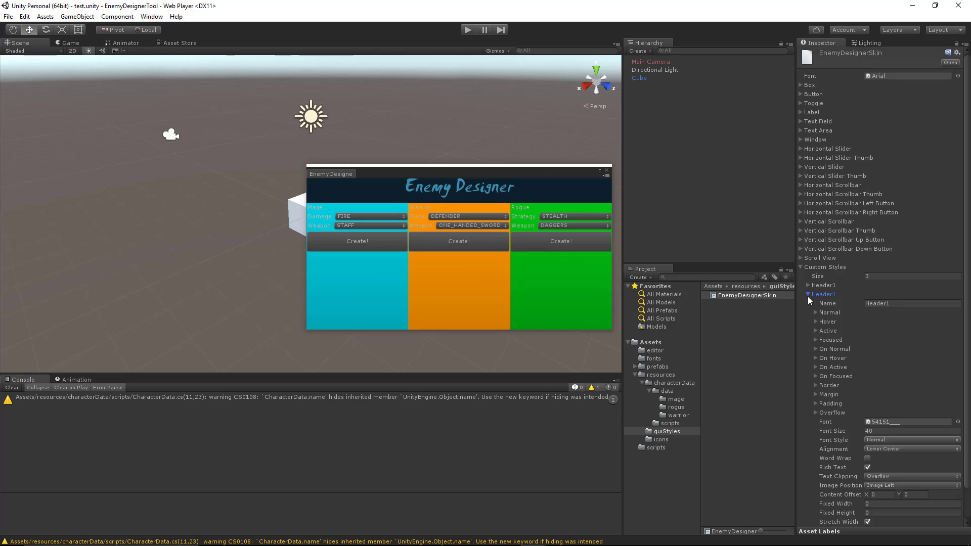
click(893, 302)
text(MageHeader)
scroll(826, 424, down, 3)
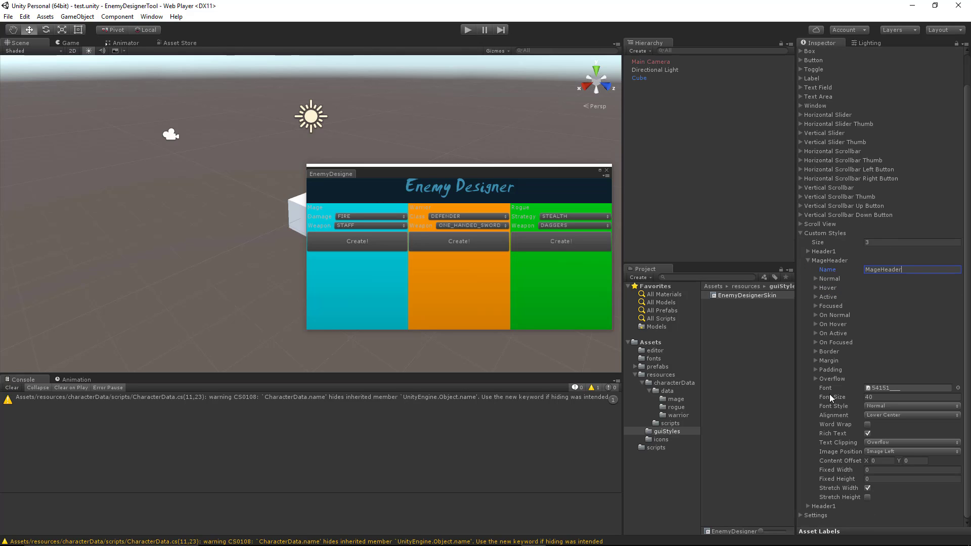
click(804, 507)
scroll(870, 455, down, 8)
click(906, 395)
text(MageField)
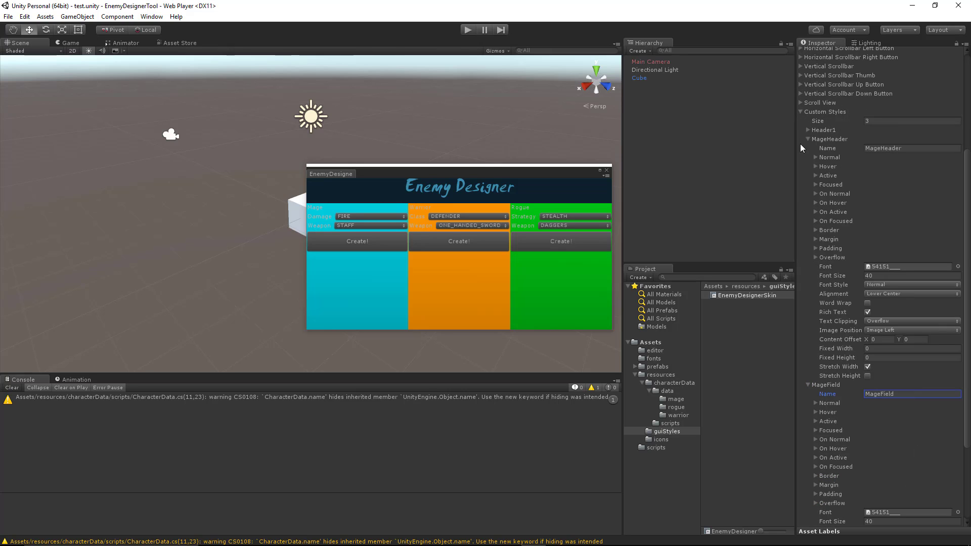
Give MageHeader's Normal state a pale cyan text colour
click(834, 157)
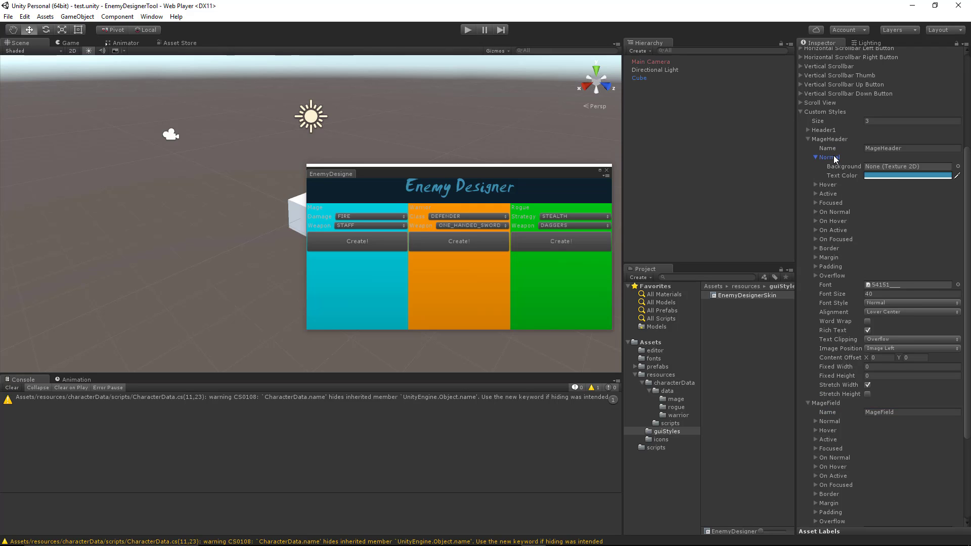
click(874, 175)
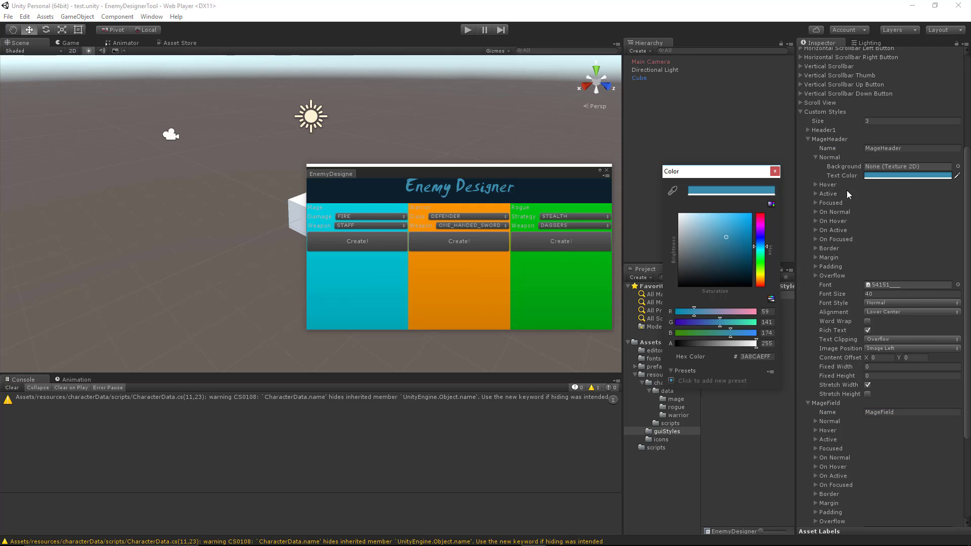
click(721, 227)
drag(721, 228, 704, 206)
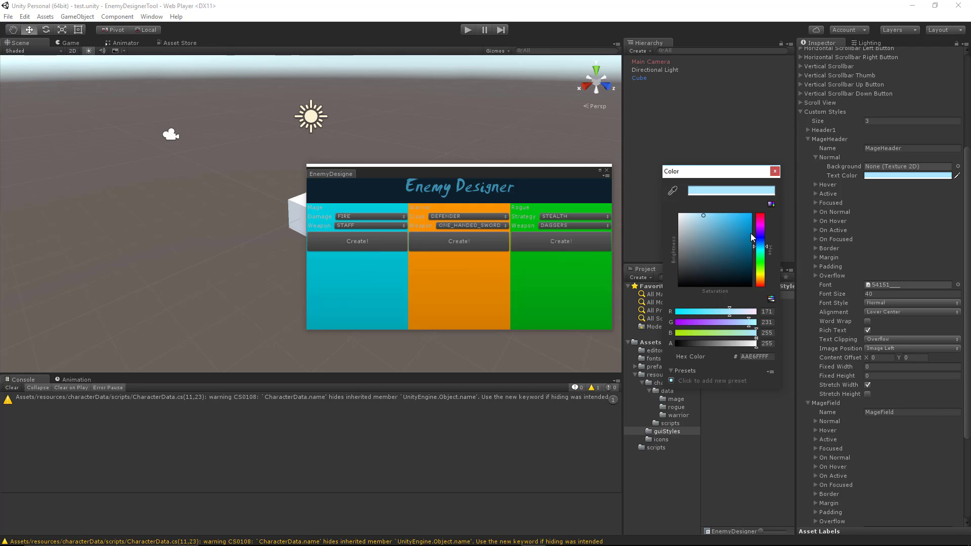
drag(758, 248, 758, 248)
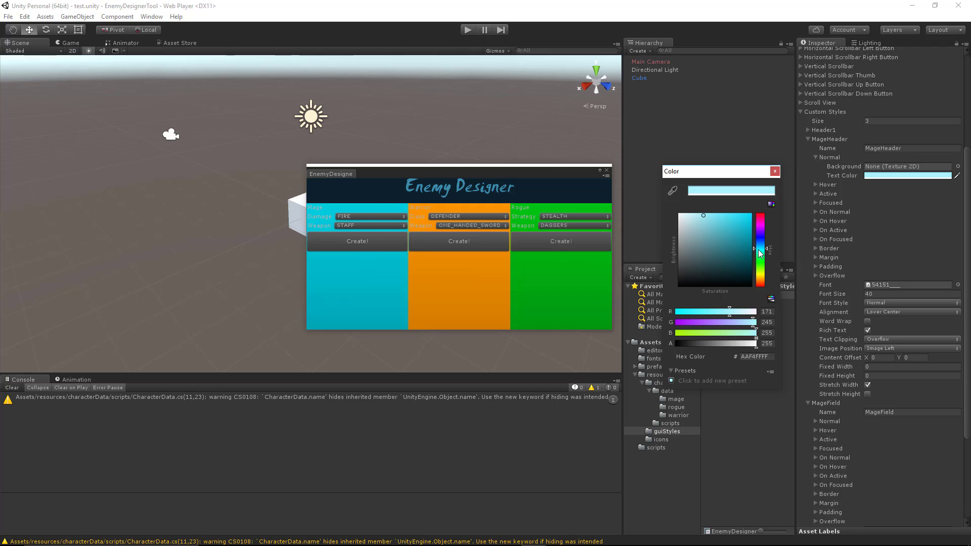
click(774, 171)
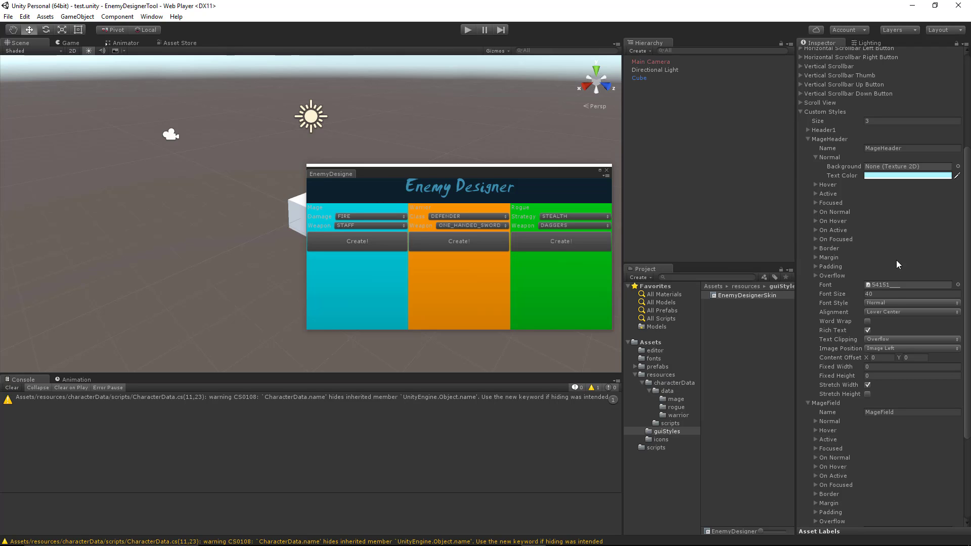
Give MageHeader font size 30 and Middle Center alignment, then collapse it
click(881, 295)
click(879, 311)
click(904, 367)
click(825, 138)
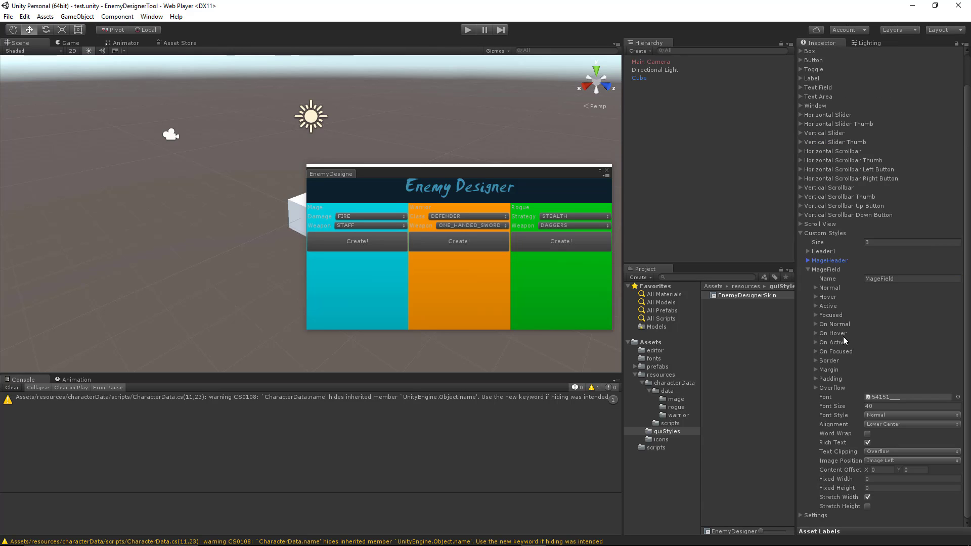
Set MageField's normal-state text colour to pale cyan
click(835, 288)
click(872, 306)
drag(707, 223, 703, 198)
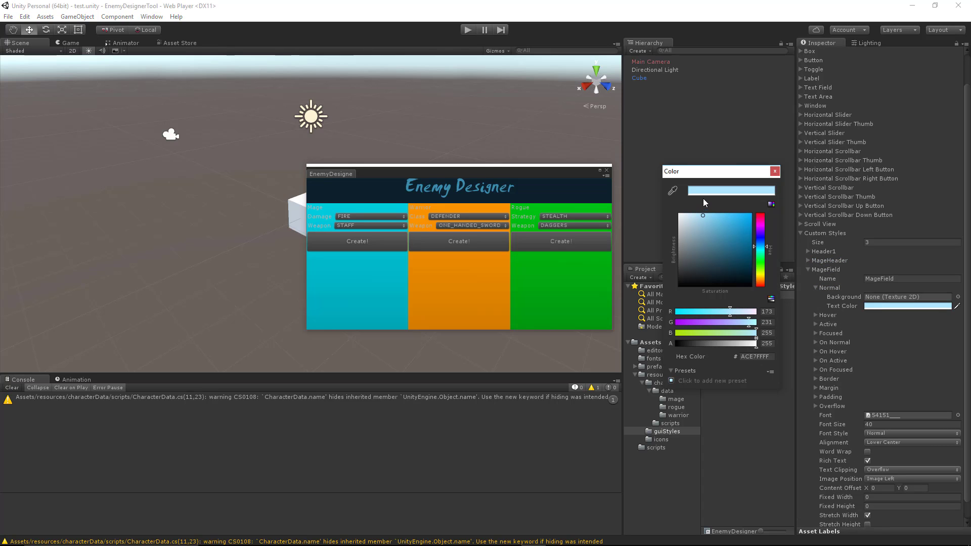
click(775, 171)
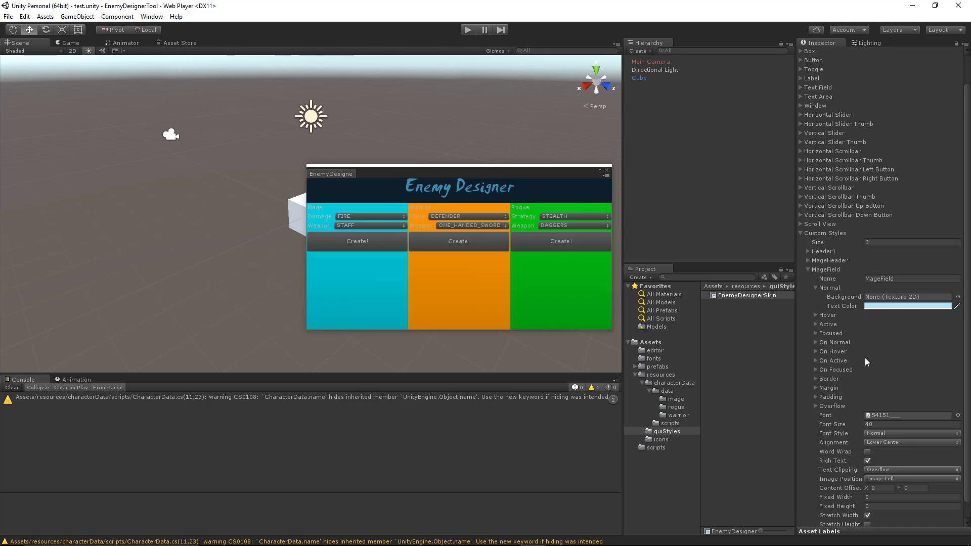
Give the MageField style the SEGOEUI font
scroll(905, 377, down, 1)
click(958, 397)
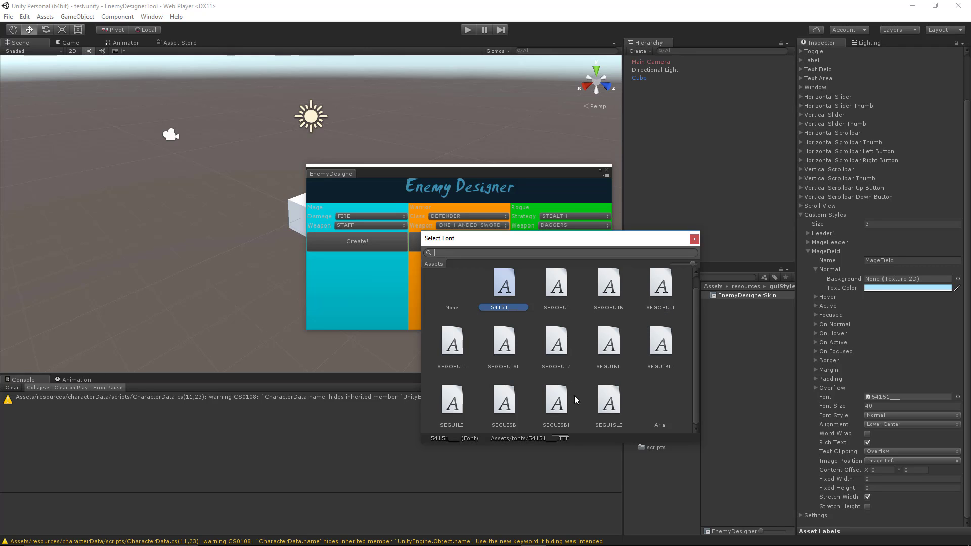
click(556, 291)
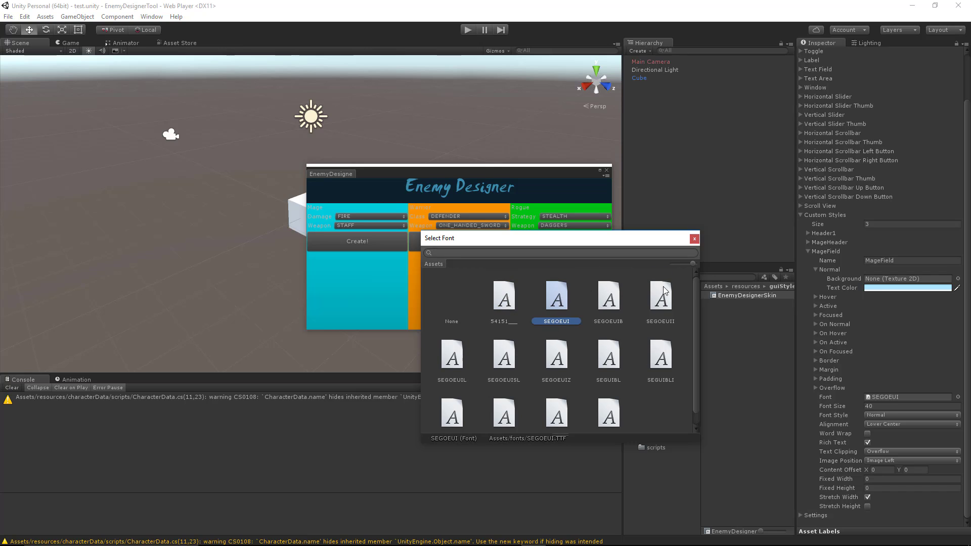
click(804, 252)
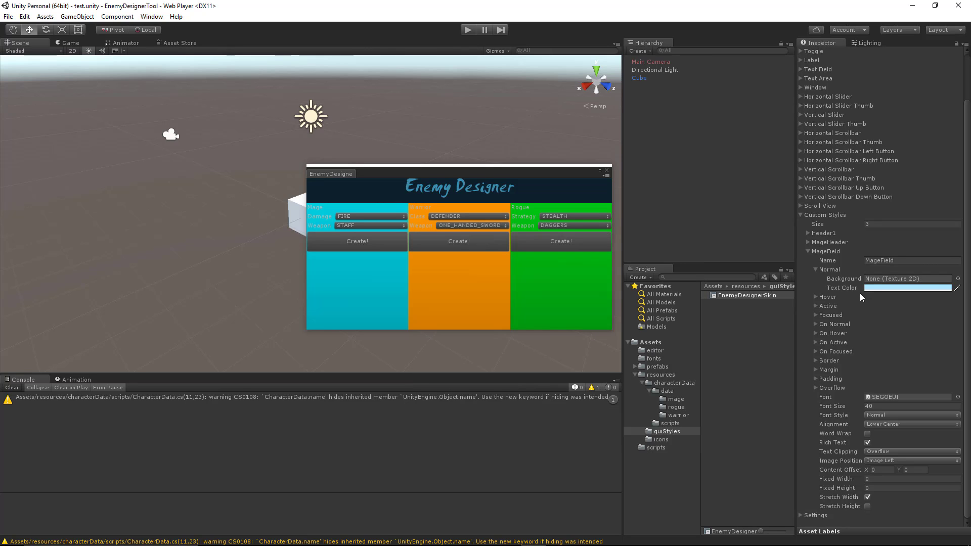
Set MageField's font size to 16
click(890, 408)
click(837, 244)
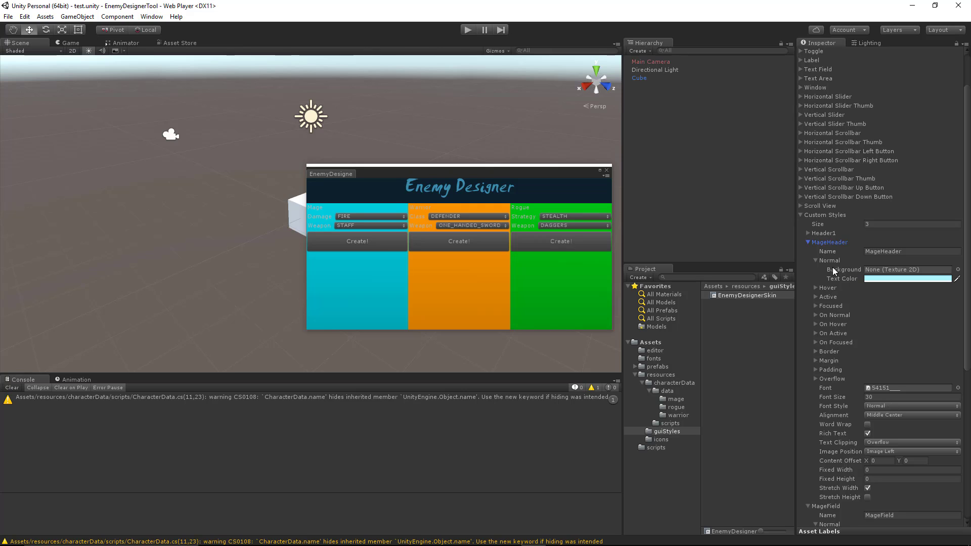
click(830, 242)
click(885, 398)
click(881, 408)
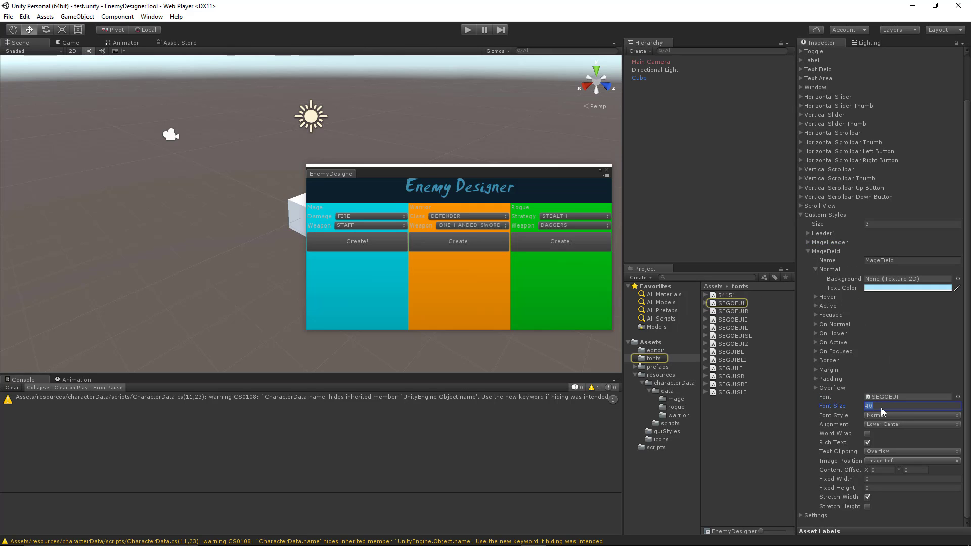
text(16)
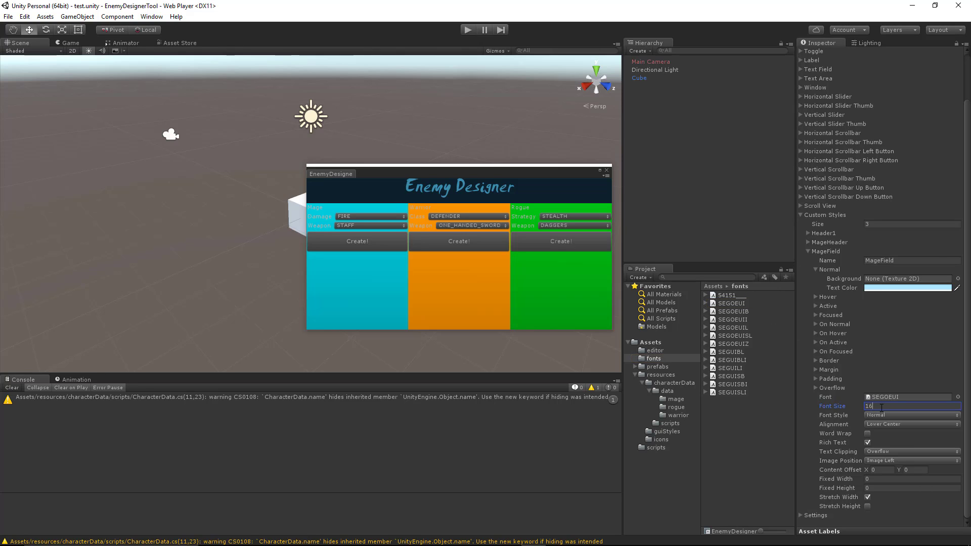
Change MageField's text alignment to Middle Left
click(897, 424)
click(901, 481)
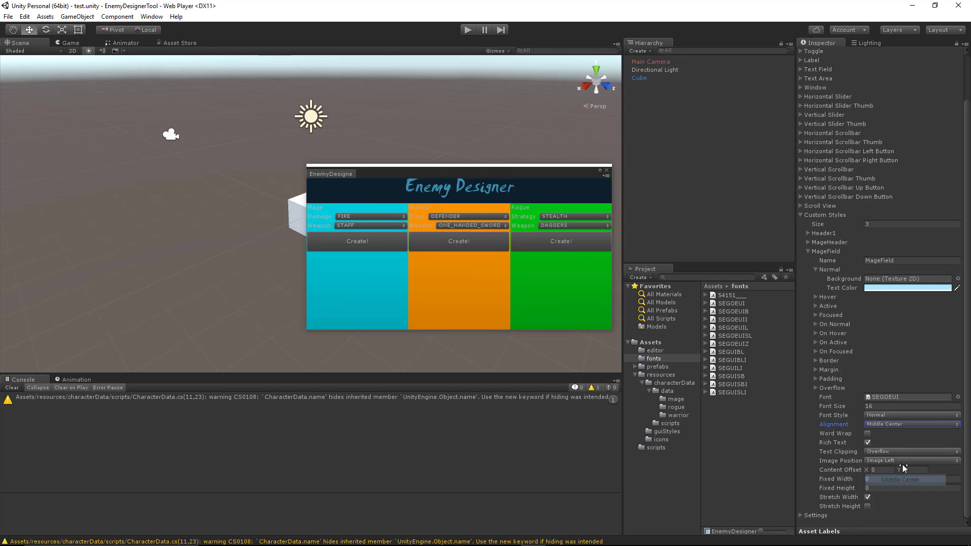
click(893, 424)
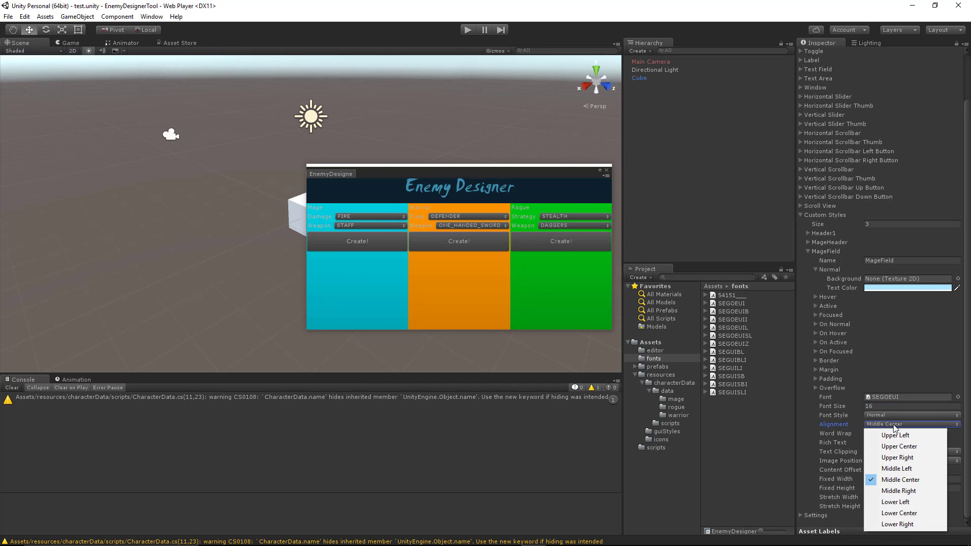
click(310, 217)
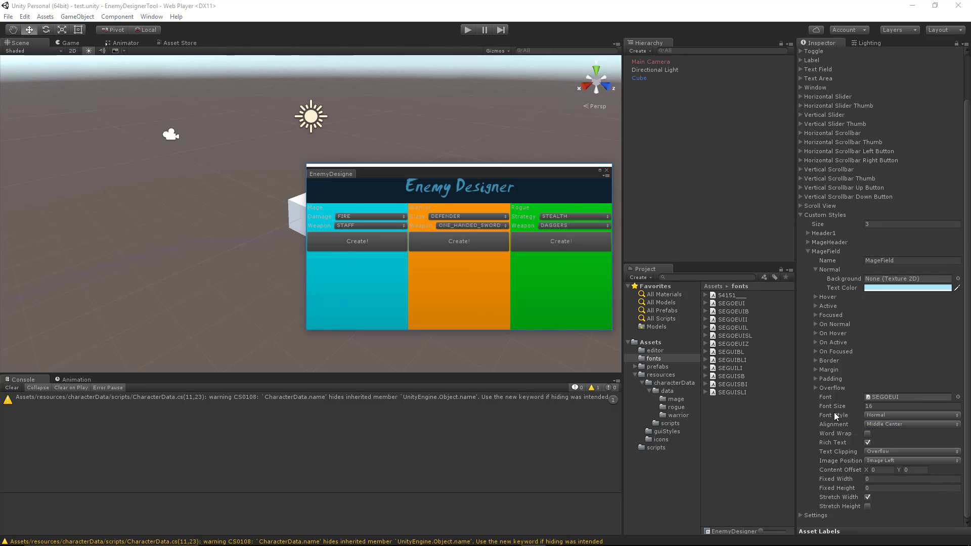
click(884, 424)
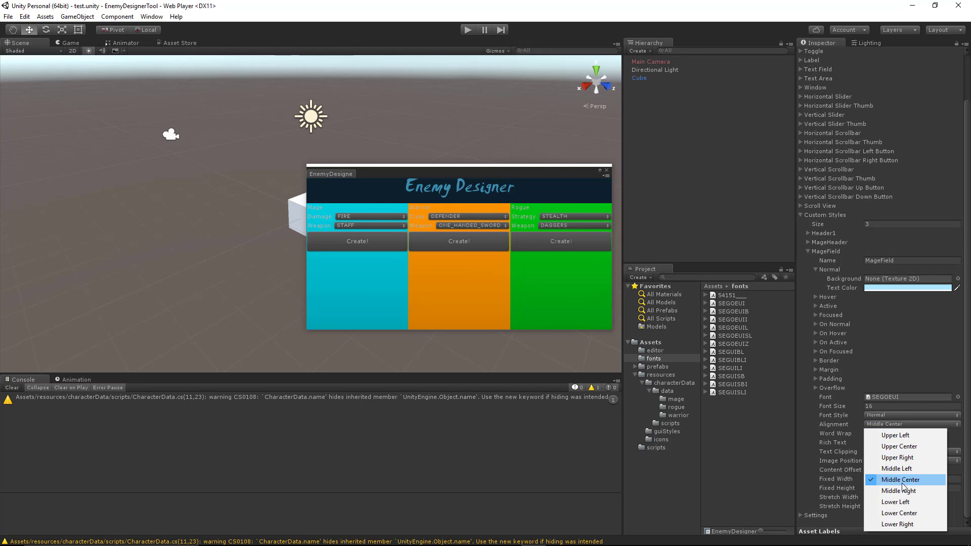
click(912, 449)
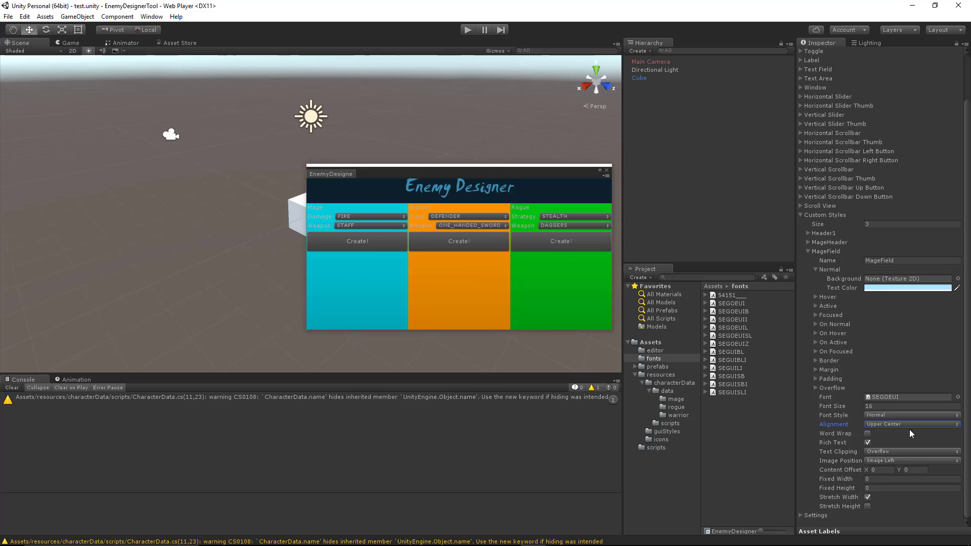
click(878, 424)
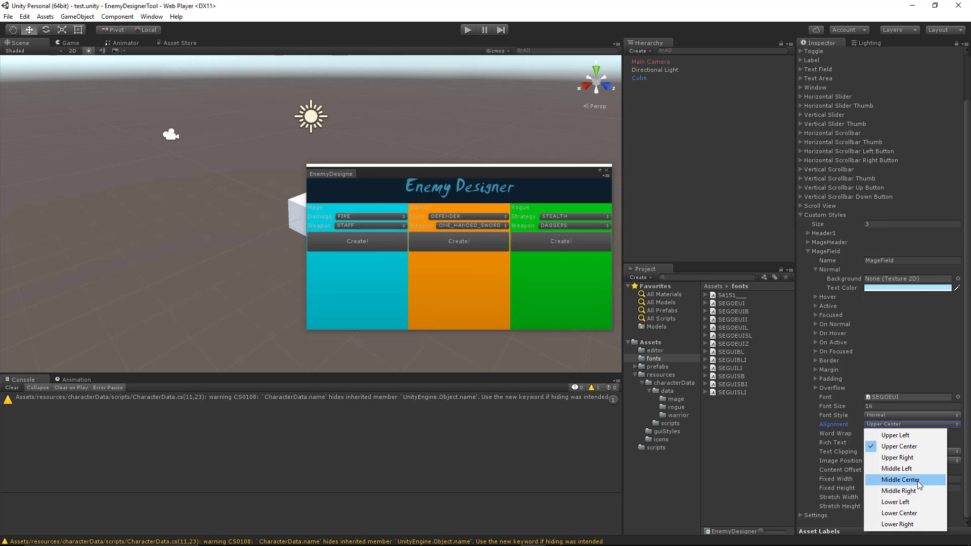
click(915, 468)
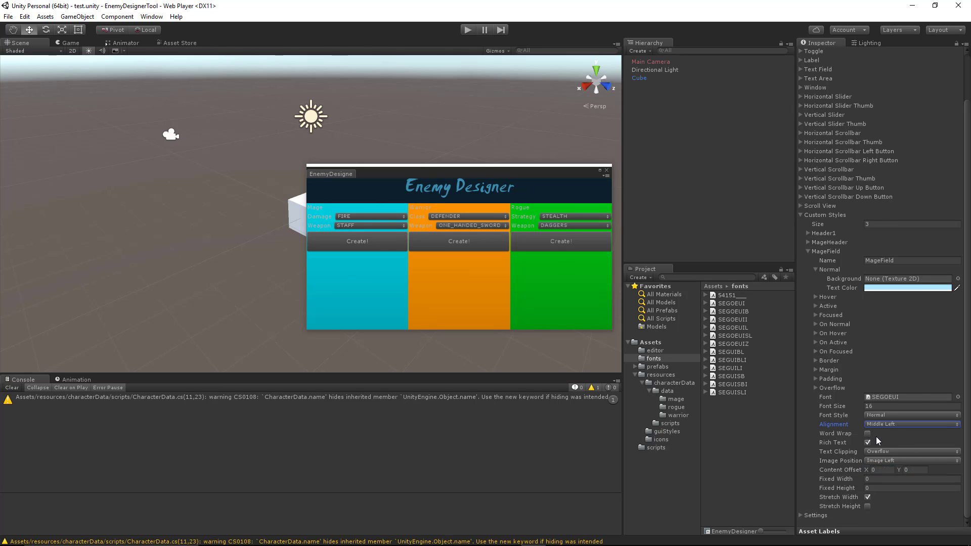
Collapse the MageField and MageHeader style foldouts
click(824, 252)
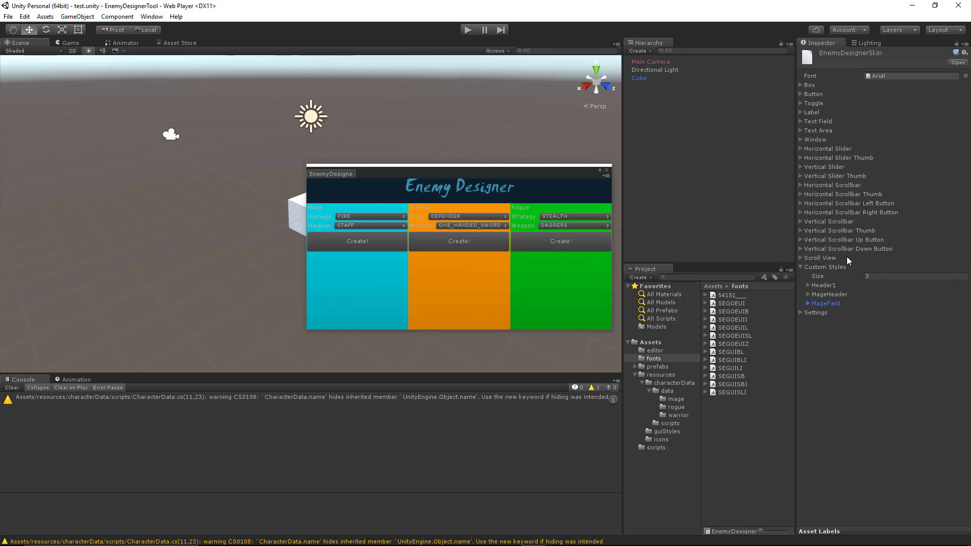
click(835, 296)
click(843, 296)
click(840, 304)
click(835, 303)
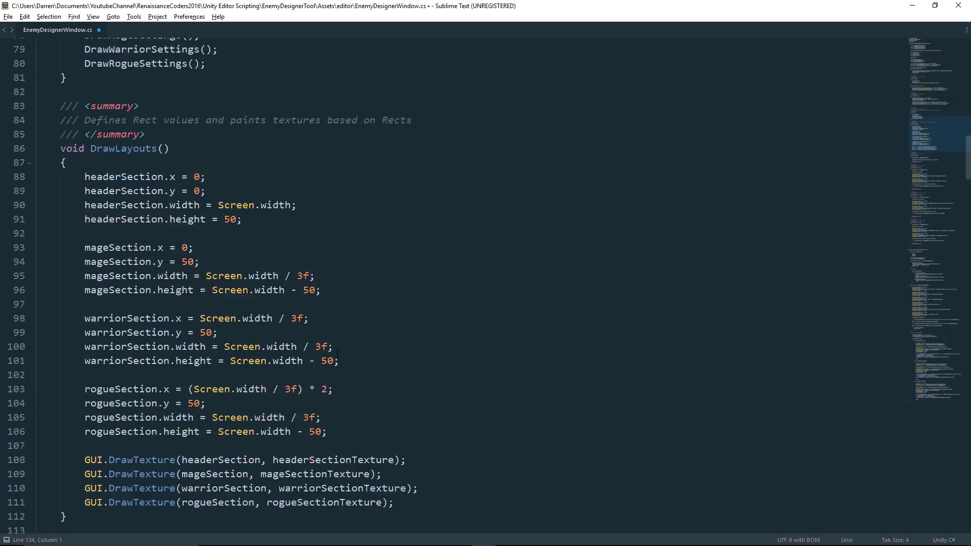
Append , skin.GetStyle("MageHeader") to the Mage, Damage and Weapon label calls
scroll(337, 354, down, 12)
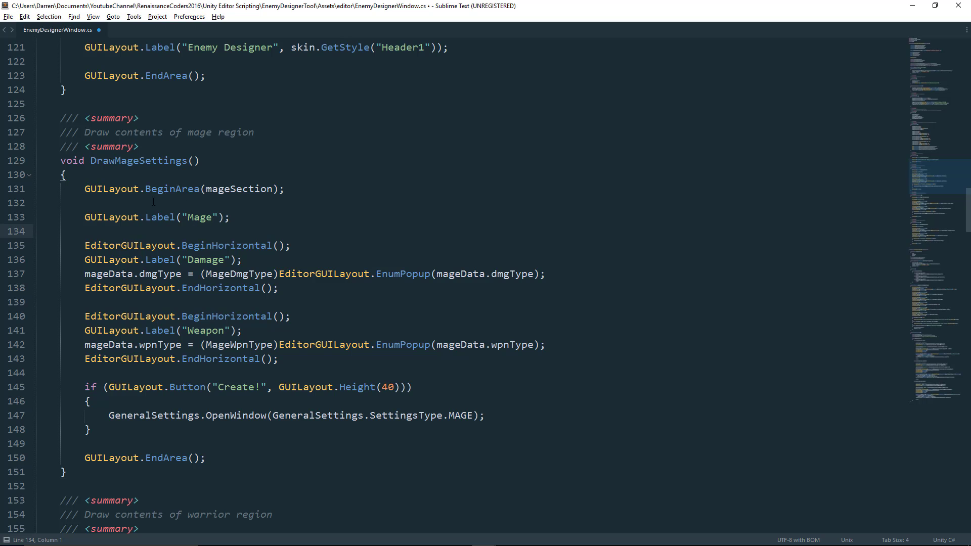
click(121, 165)
click(186, 218)
scroll(206, 172, down, 1)
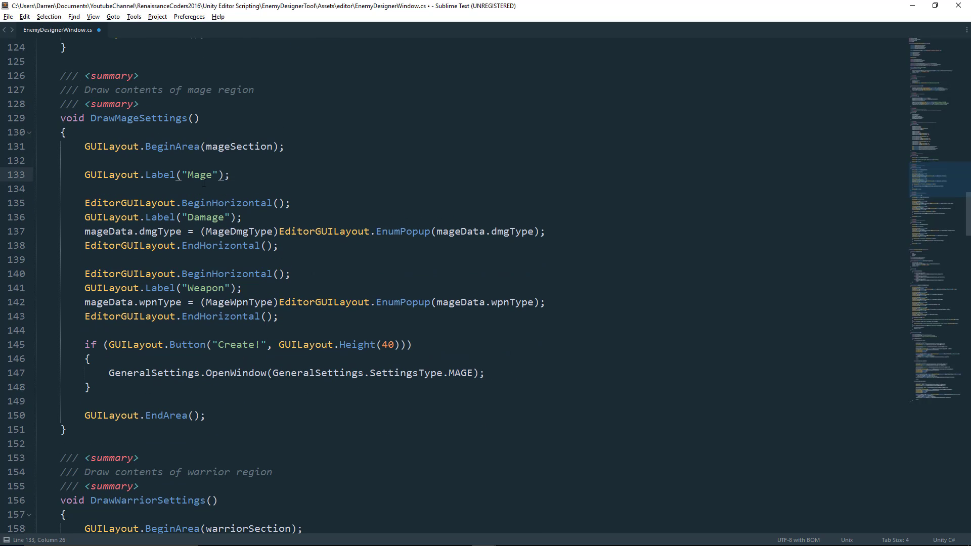
drag(85, 174, 192, 174)
drag(102, 217, 226, 217)
drag(170, 288, 230, 288)
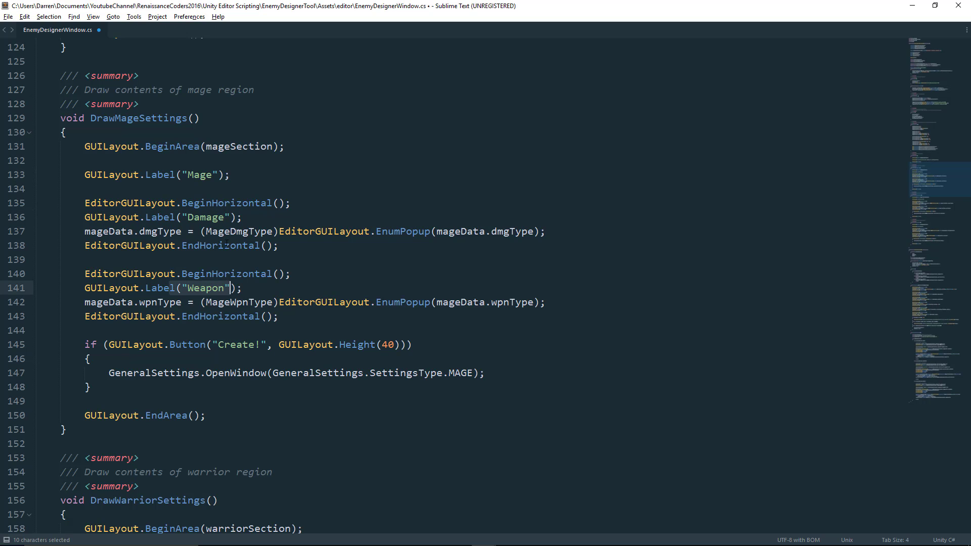
click(218, 174)
ctrl+click(230, 217)
ctrl+click(230, 288)
text(, skin.GetStyle(")
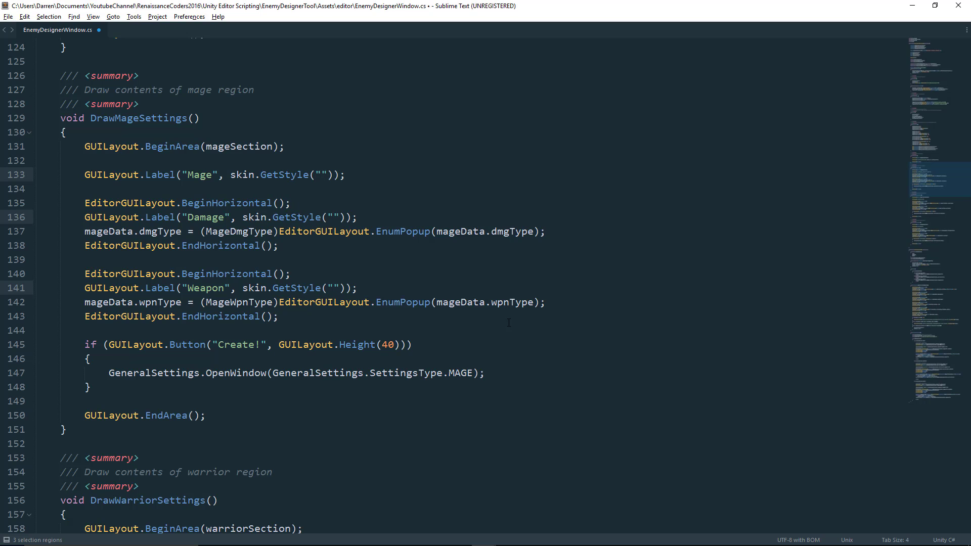
text(MageHeader)
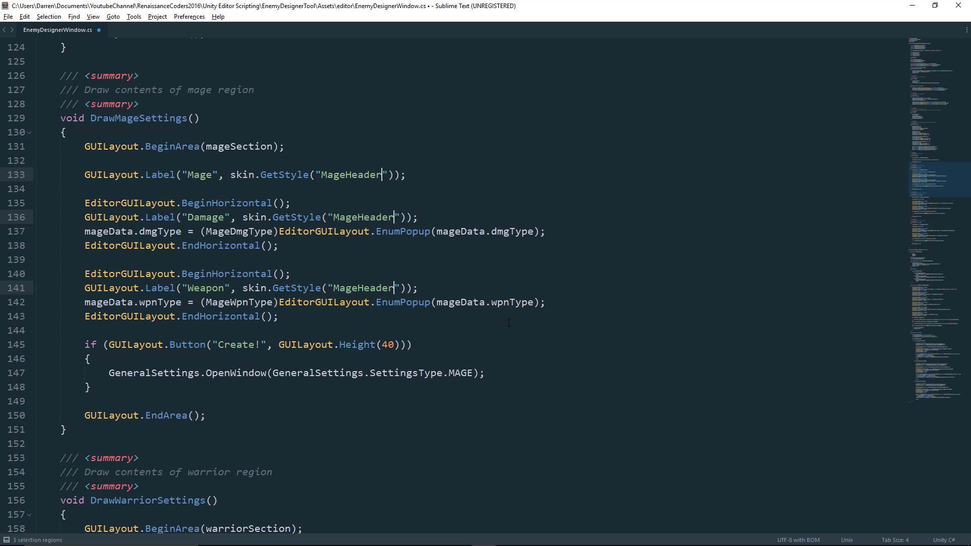
Switch the Damage and Weapon labels to the MageField style and save the script
double_click(342, 214)
ctrl+double_click(345, 287)
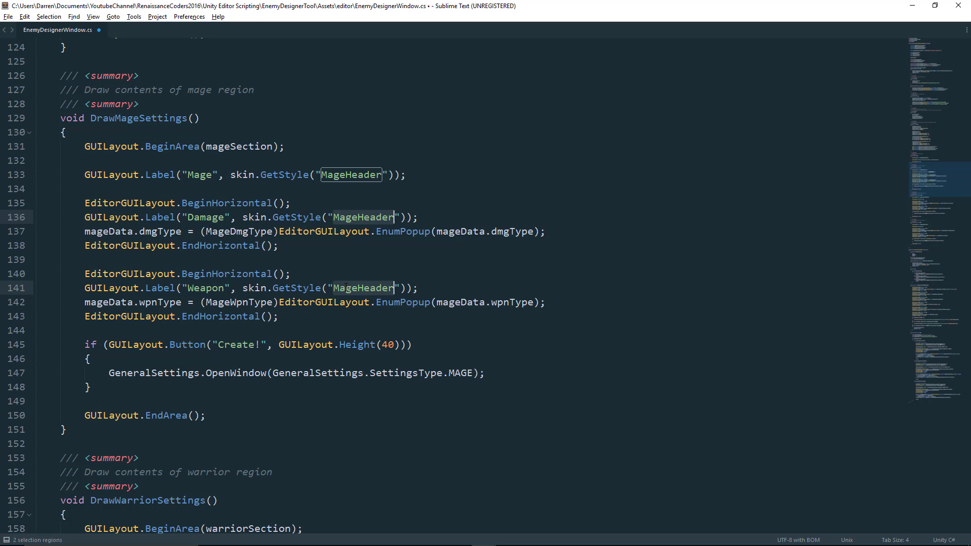
text(MageField)
key(ctrl+s)
click(316, 231)
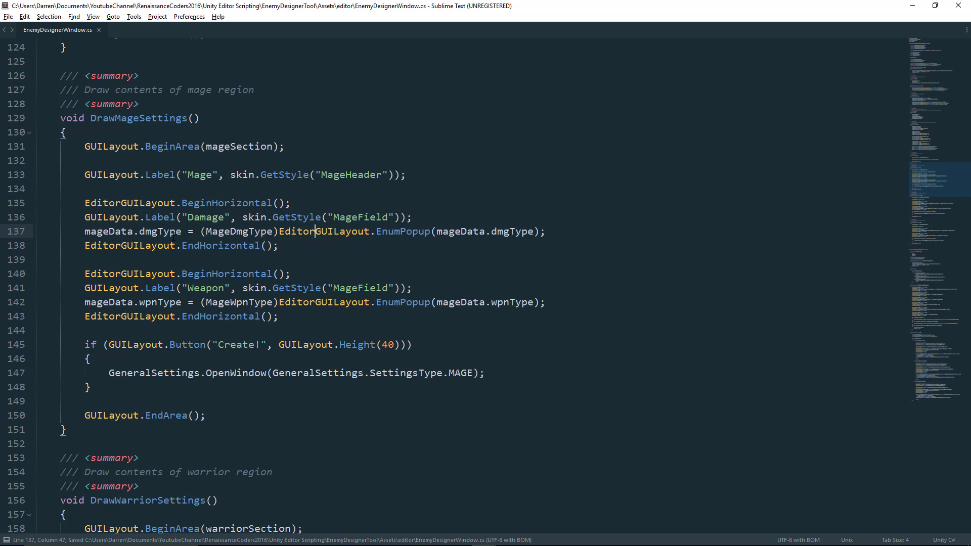
drag(471, 231, 528, 232)
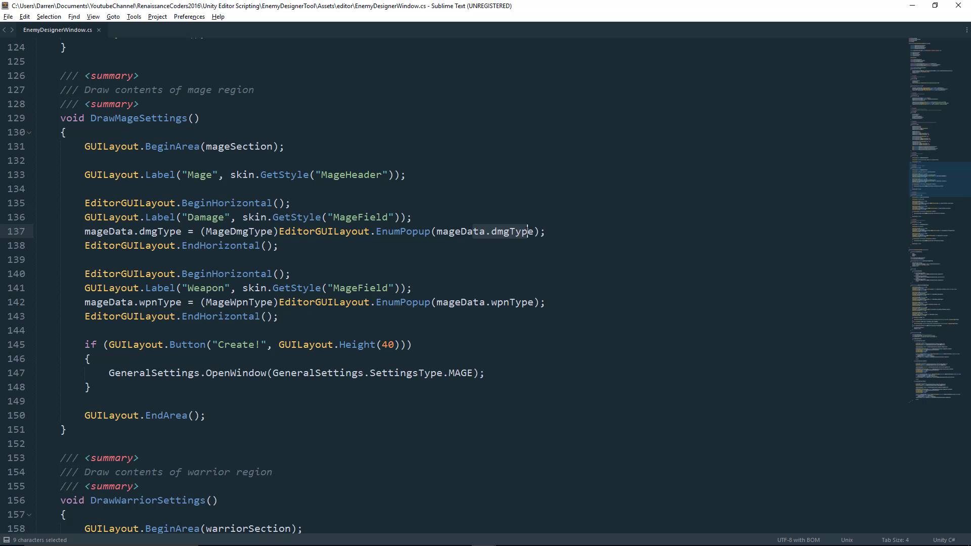
drag(85, 231, 212, 231)
click(211, 231)
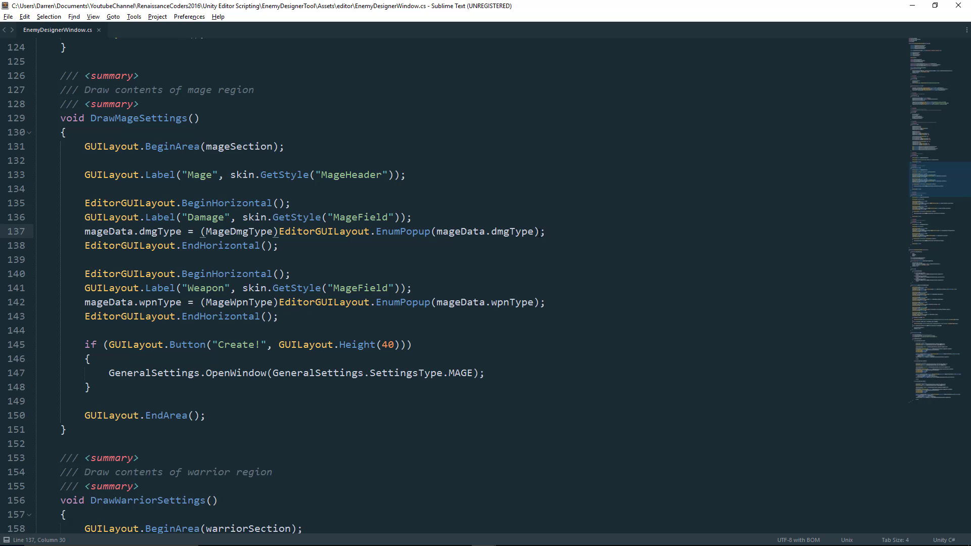
click(536, 233)
drag(400, 218, 233, 221)
key(ctrl+c)
click(534, 232)
key(ctrl+v)
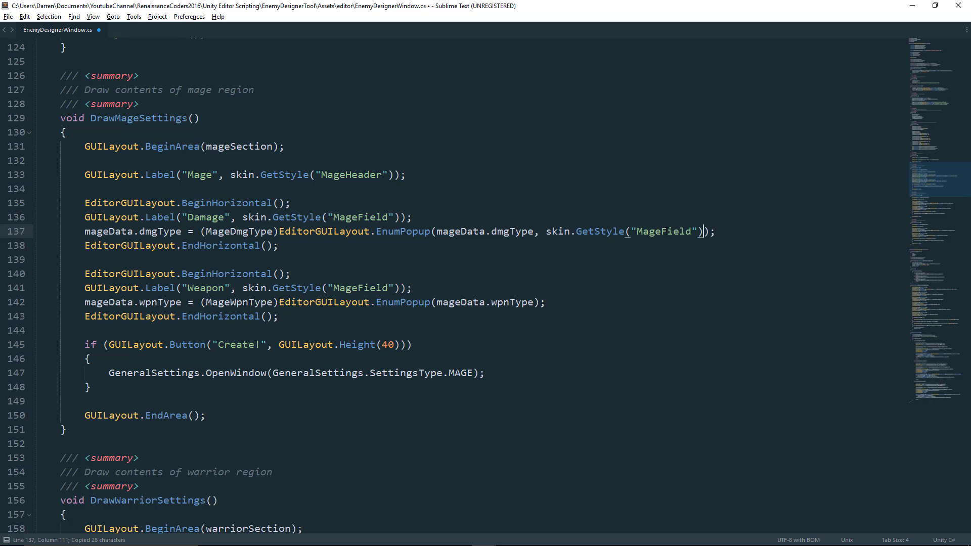
key(Left)
key(Left)
key(ctrl+d)
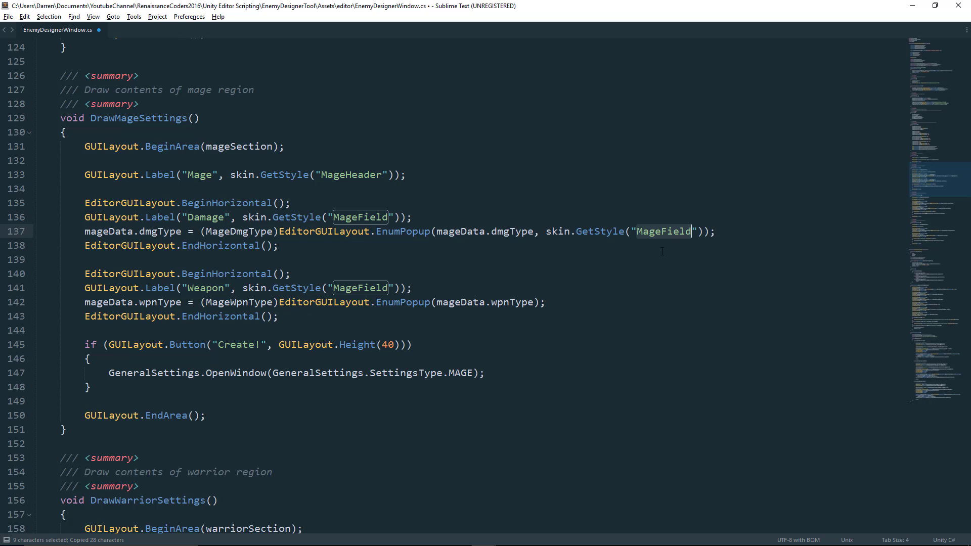
click(702, 231)
drag(702, 232, 537, 236)
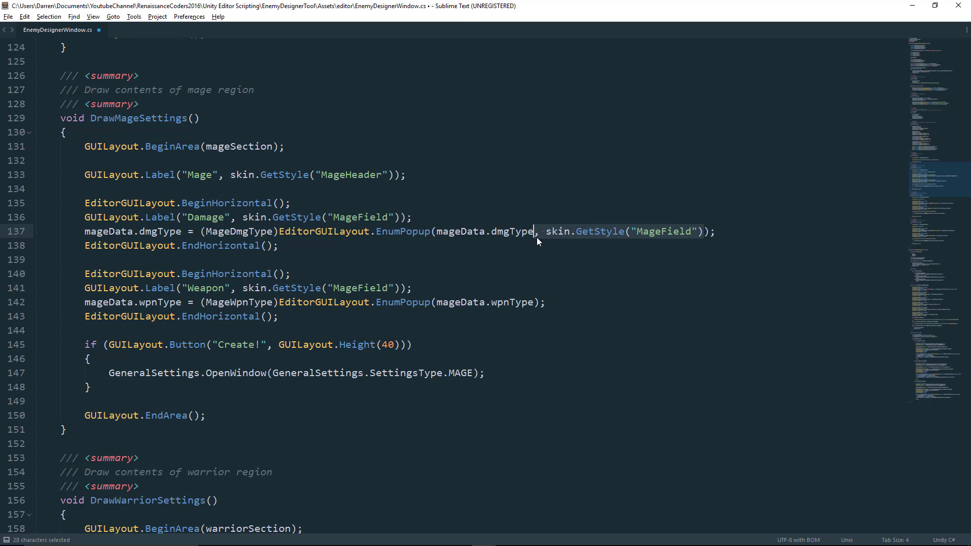
key(BackSpace)
key(ctrl+s)
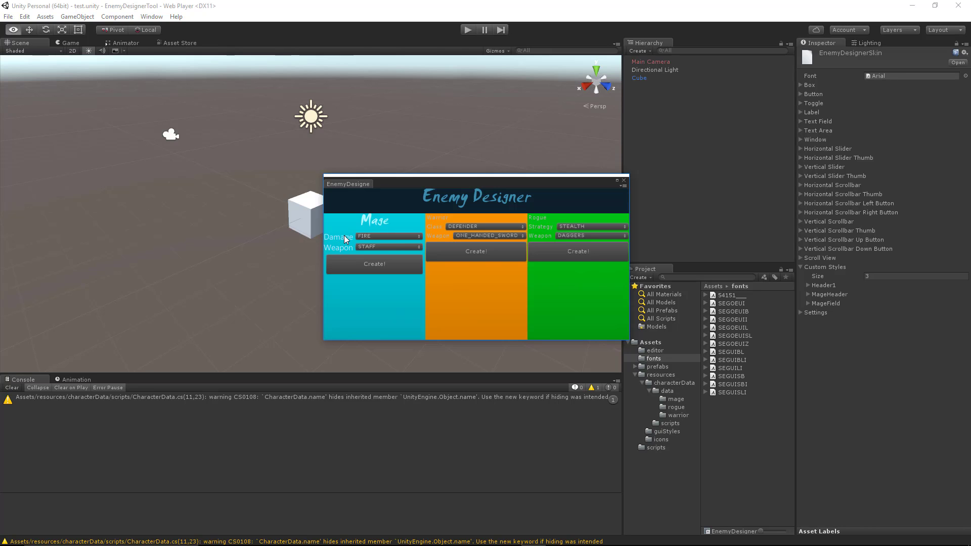
Give the MageField style the bold SEGOEUIB font
click(824, 303)
scroll(916, 354, down, 3)
click(957, 398)
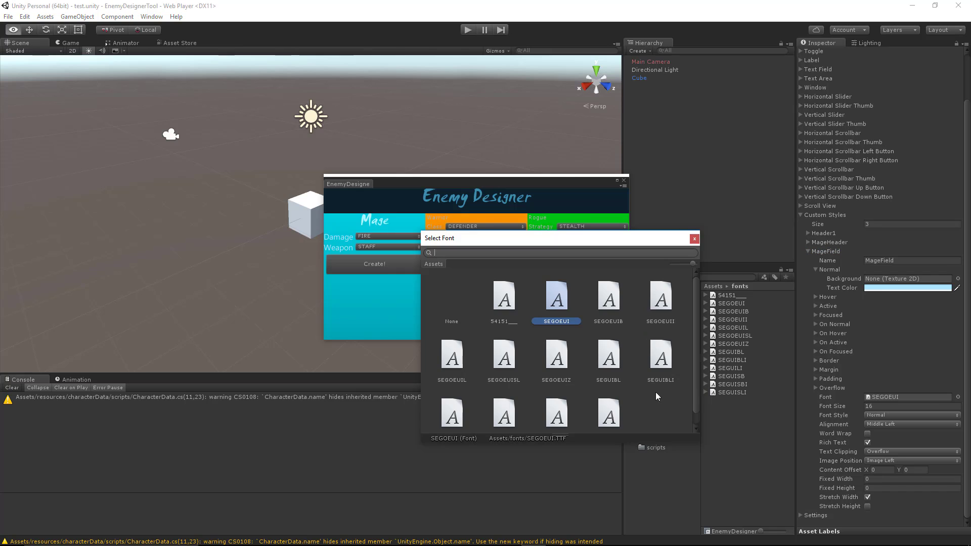
click(607, 305)
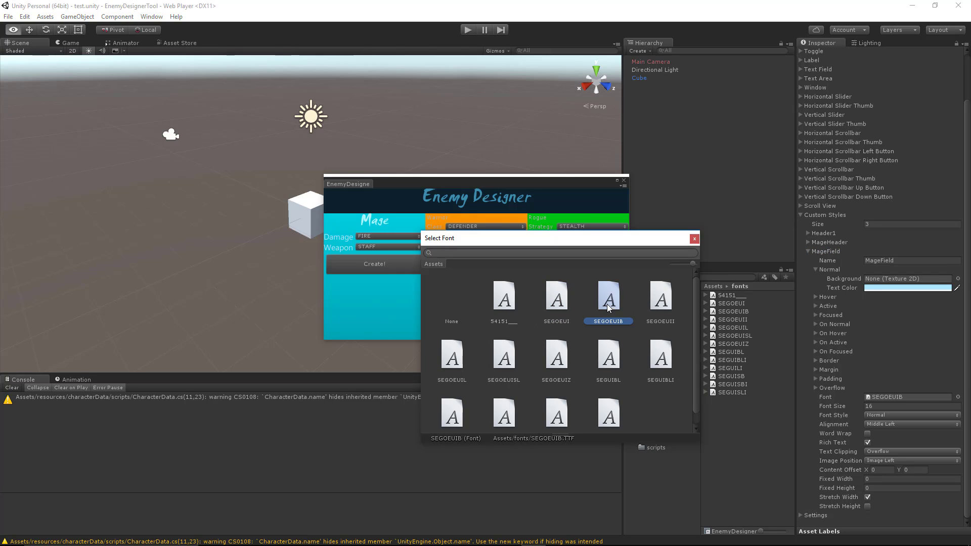
click(695, 239)
click(474, 182)
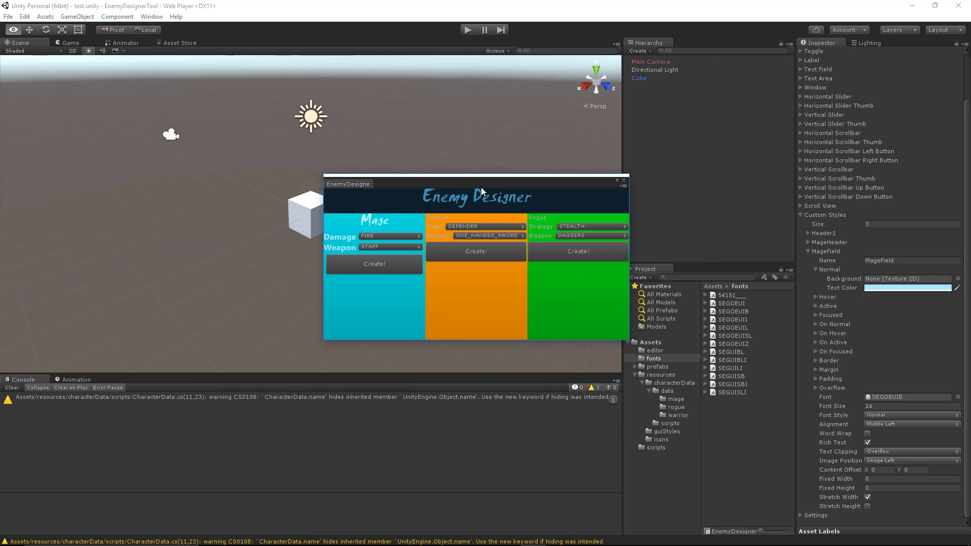
Set MageField's font size to 12
click(882, 407)
text(1)
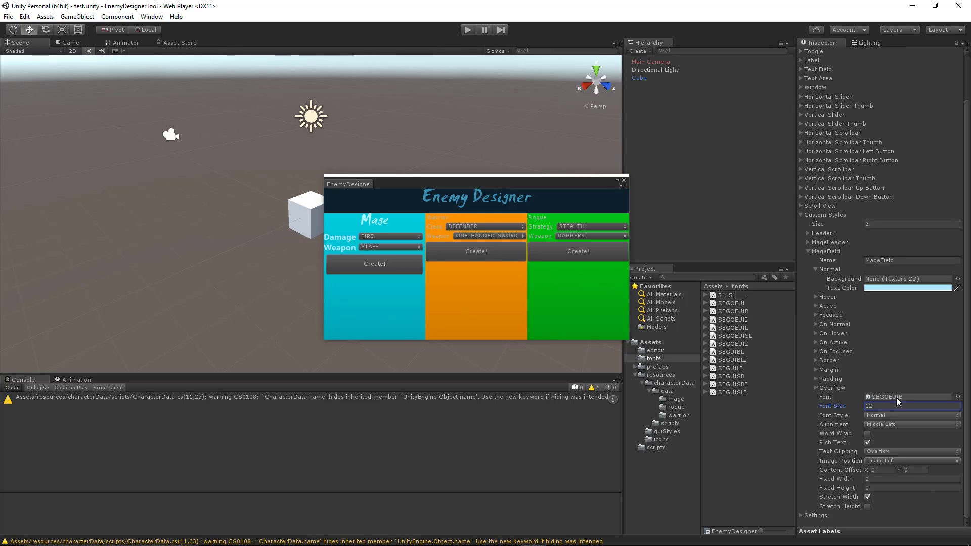
click(386, 184)
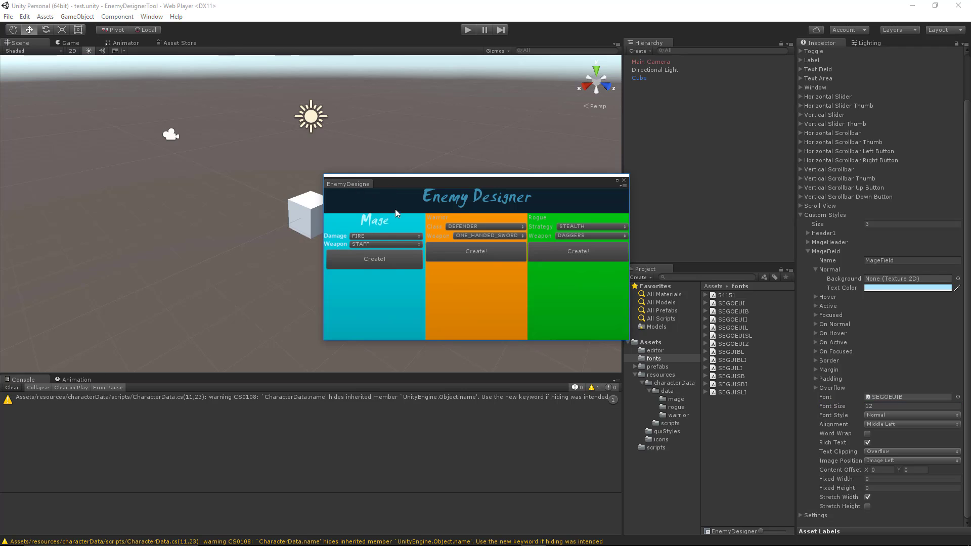